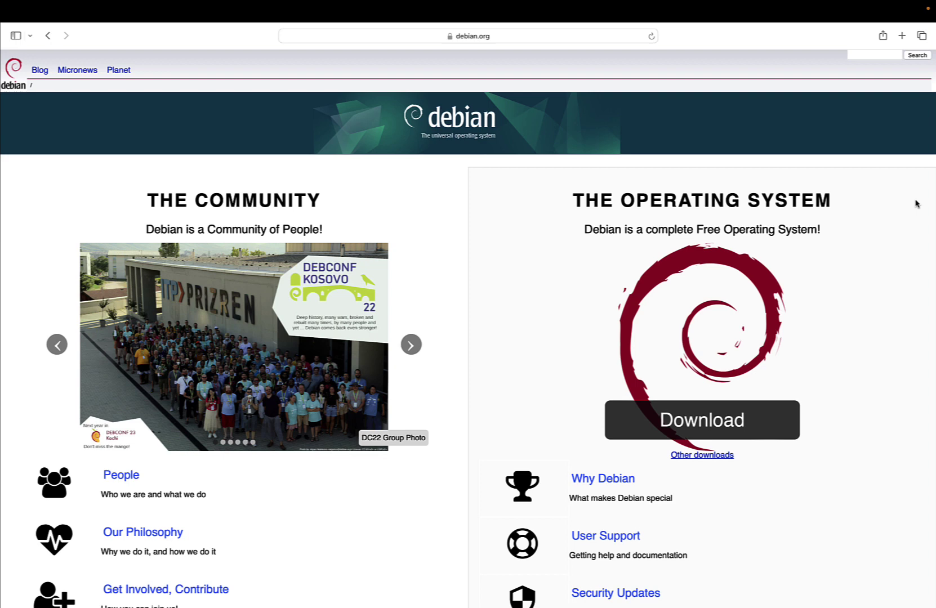
Scroll the debian.org home page down to the Project News section
scroll(914, 204, "down", 5)
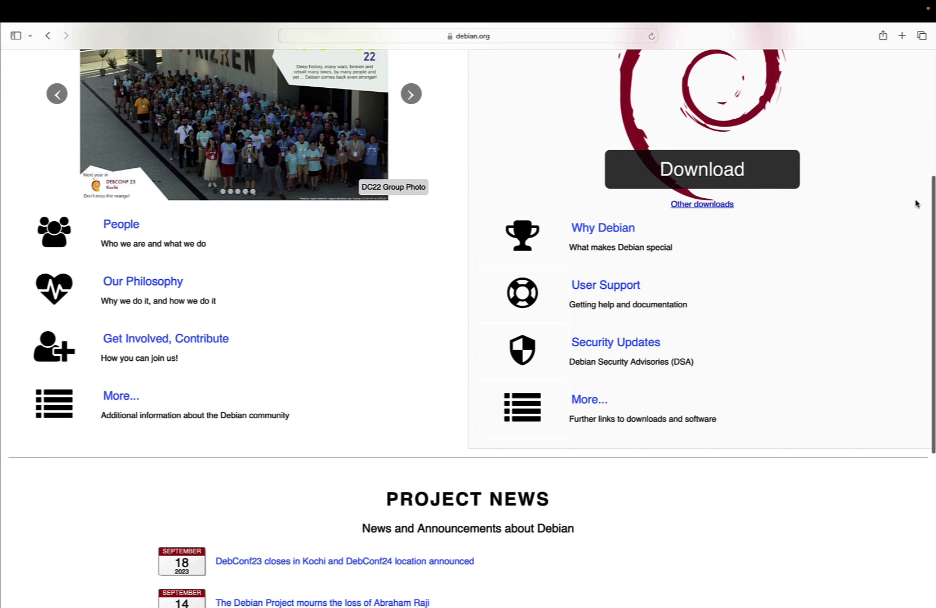
scroll(915, 203, "down", 3)
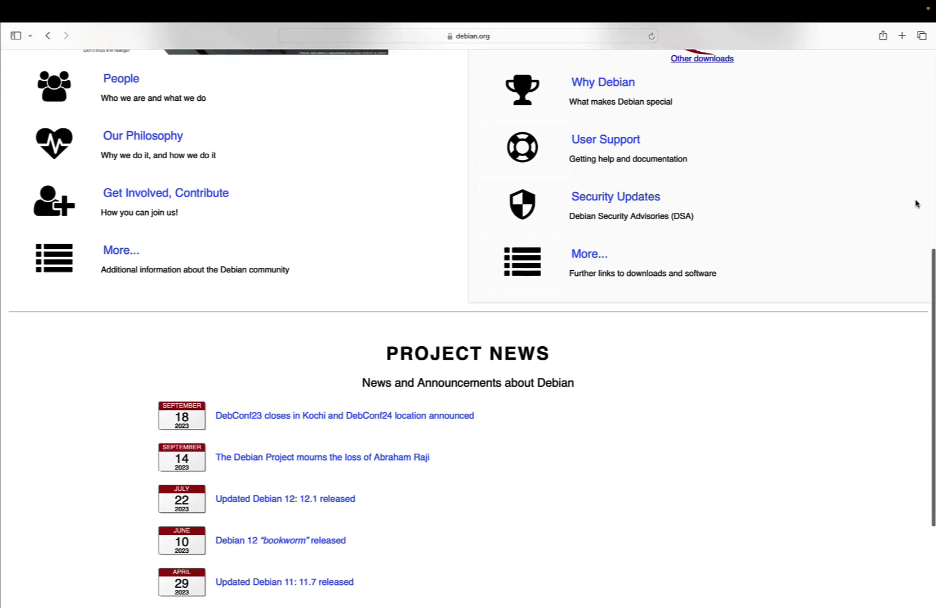
scroll(915, 203, "down", 3)
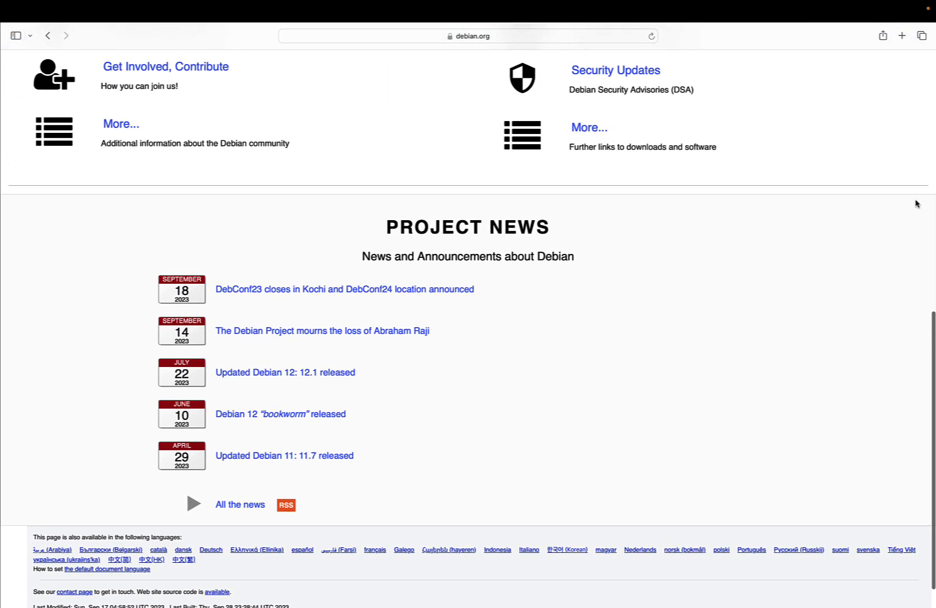
scroll(914, 203, "up", 2)
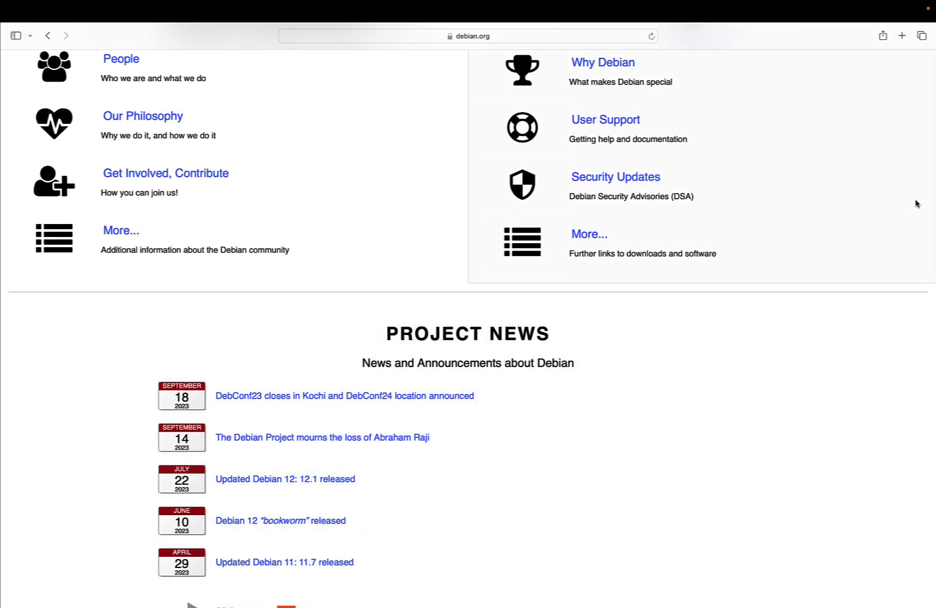
scroll(915, 204, "up", 5)
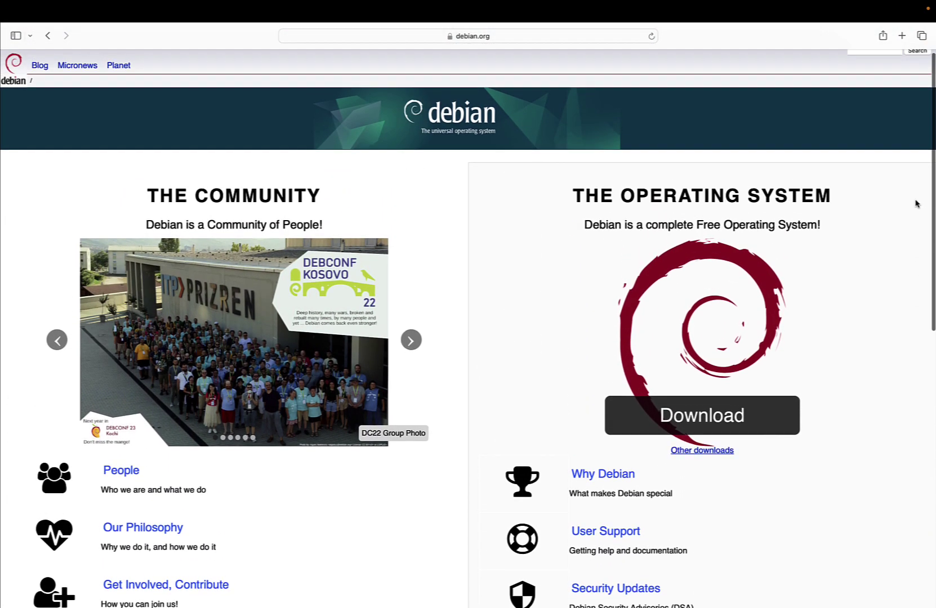
scroll(915, 204, "down", 1)
scroll(915, 204, "down", 4)
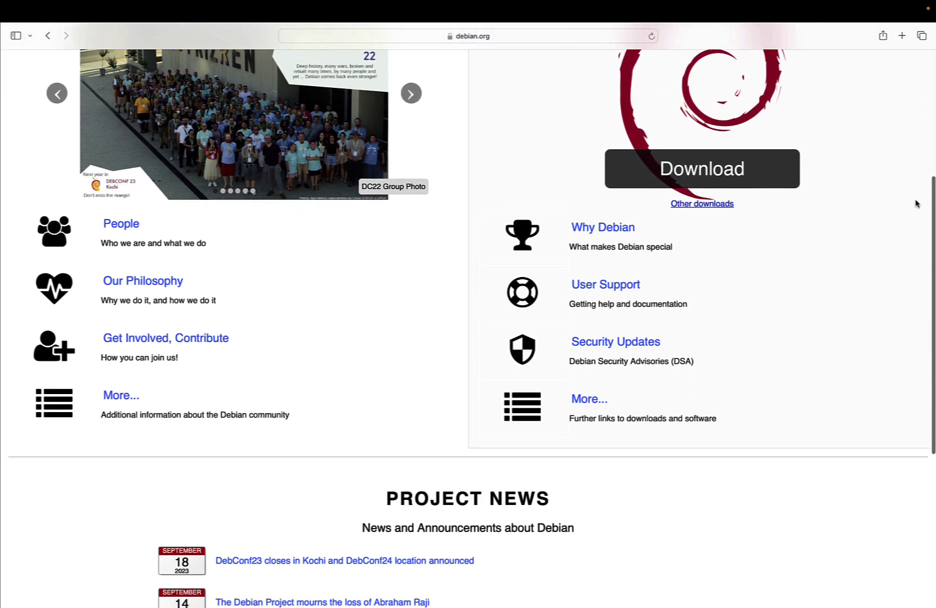
scroll(915, 204, "down", 4)
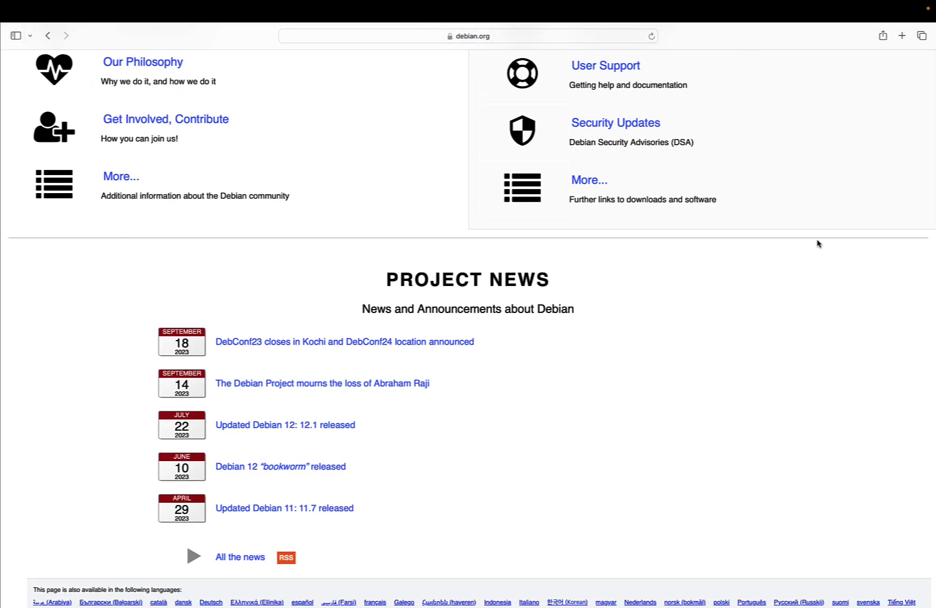
Open the 'Updated Debian 12: 12.1 released' article and look through its package fixes table
left_click(330, 429)
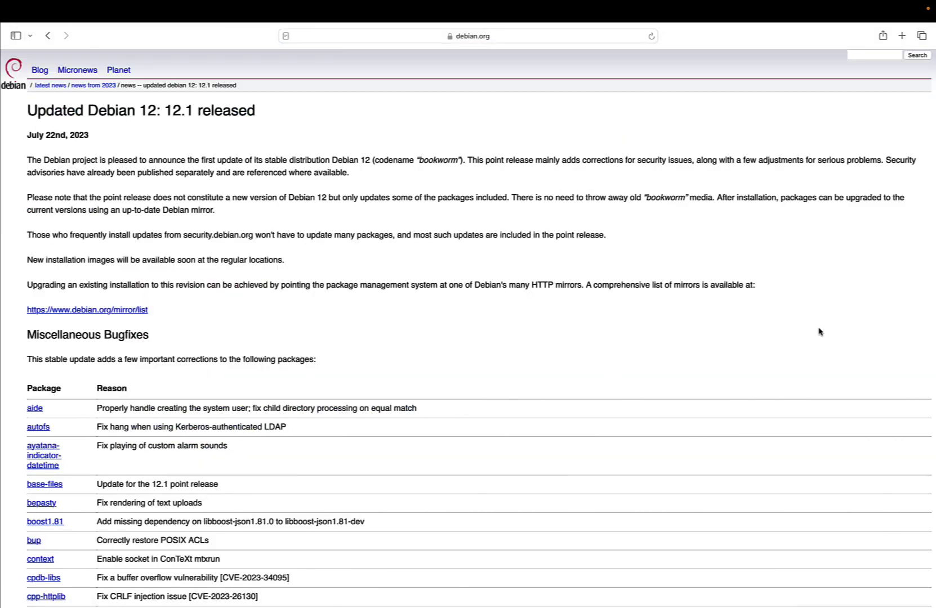
scroll(819, 332, "down", 7)
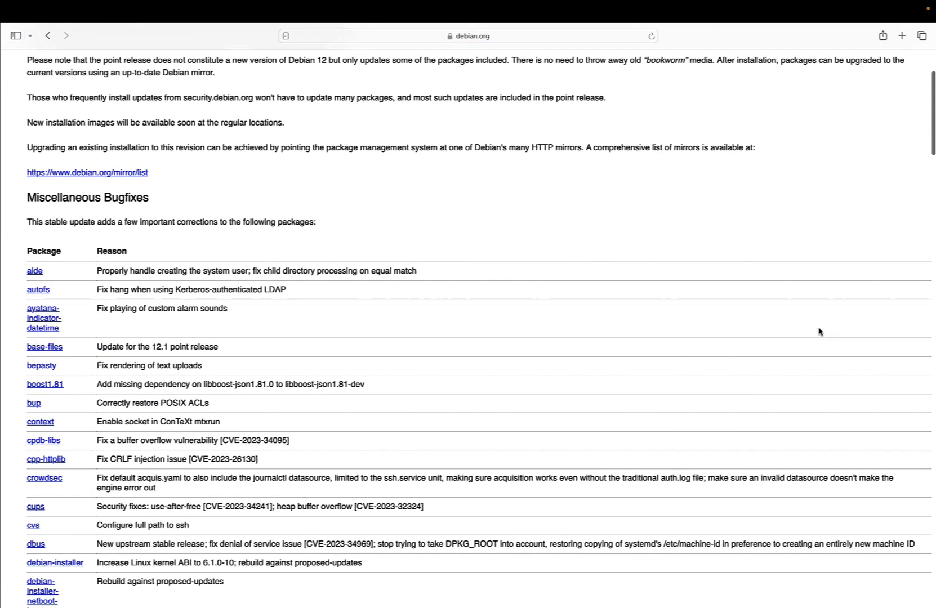
scroll(819, 332, "down", 8)
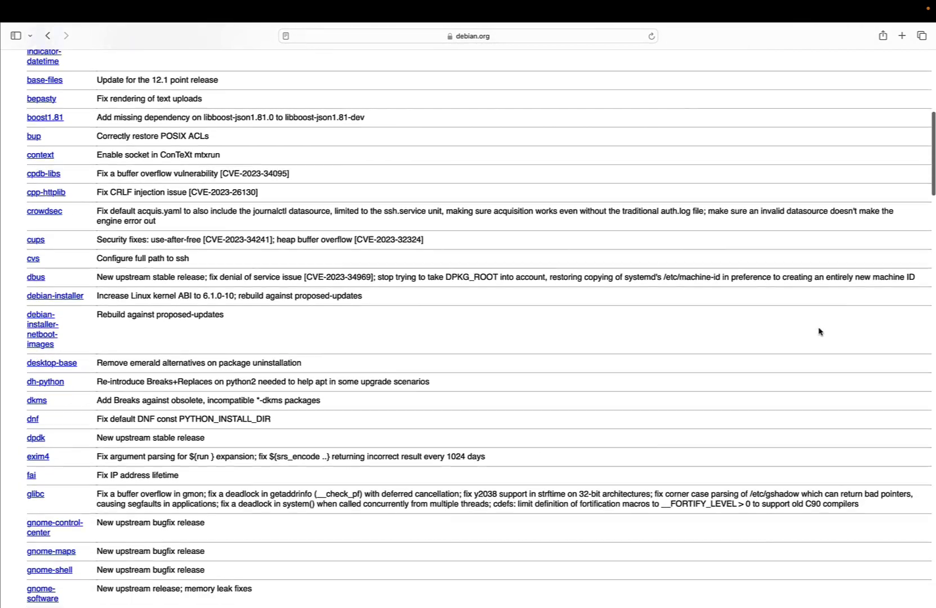
scroll(819, 332, "down", 6)
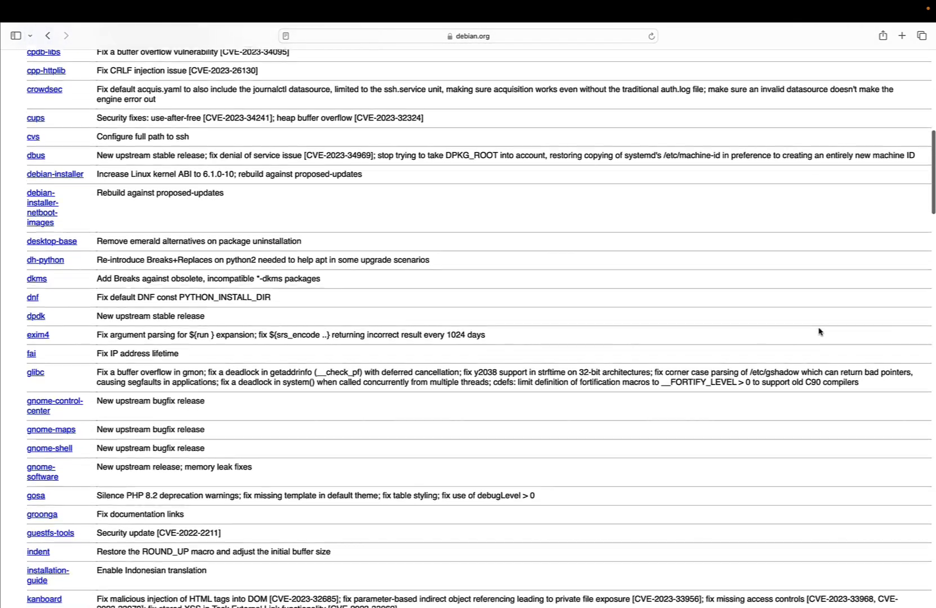
scroll(819, 332, "down", 12)
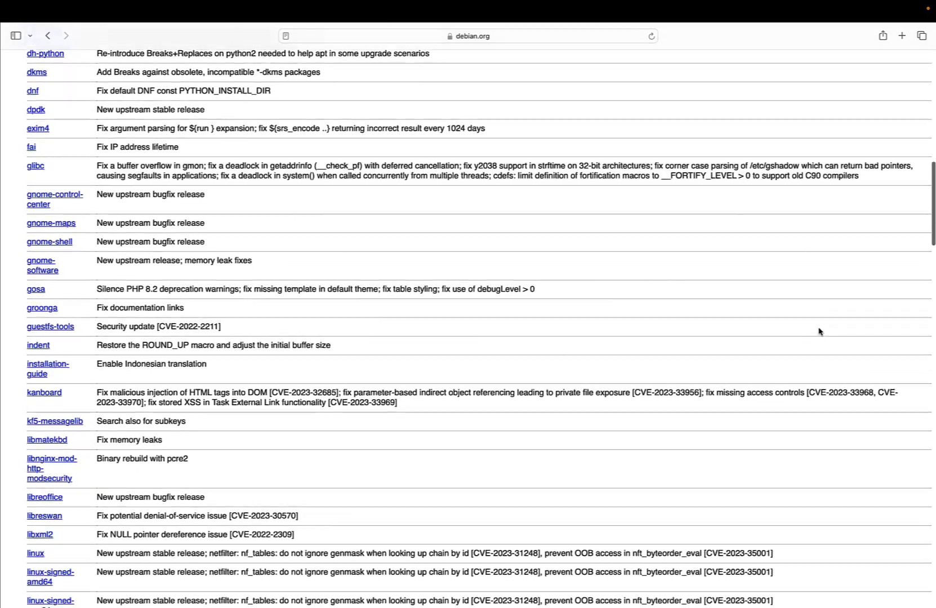
scroll(819, 332, "down", 20)
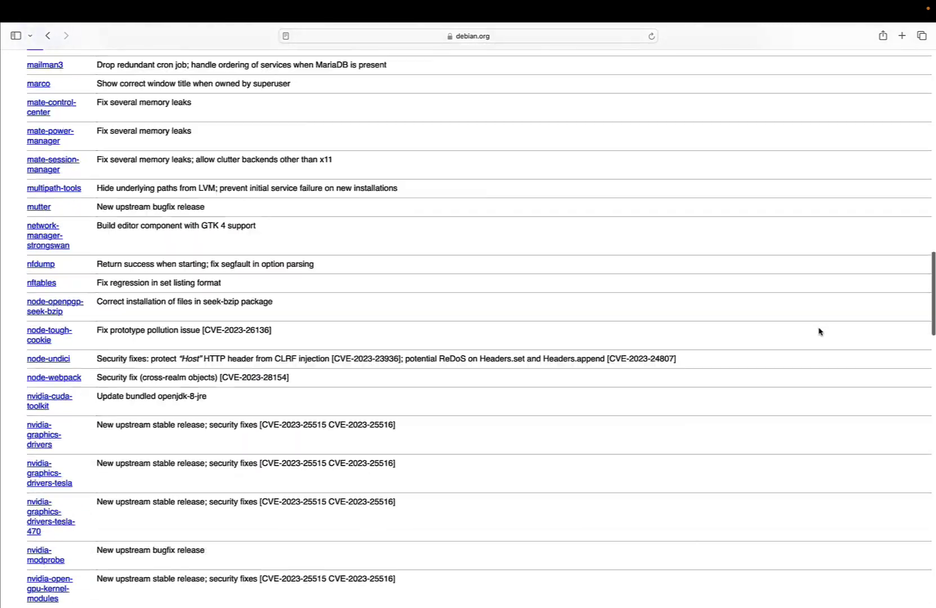
scroll(819, 331, "up", 20)
scroll(820, 332, "up", 18)
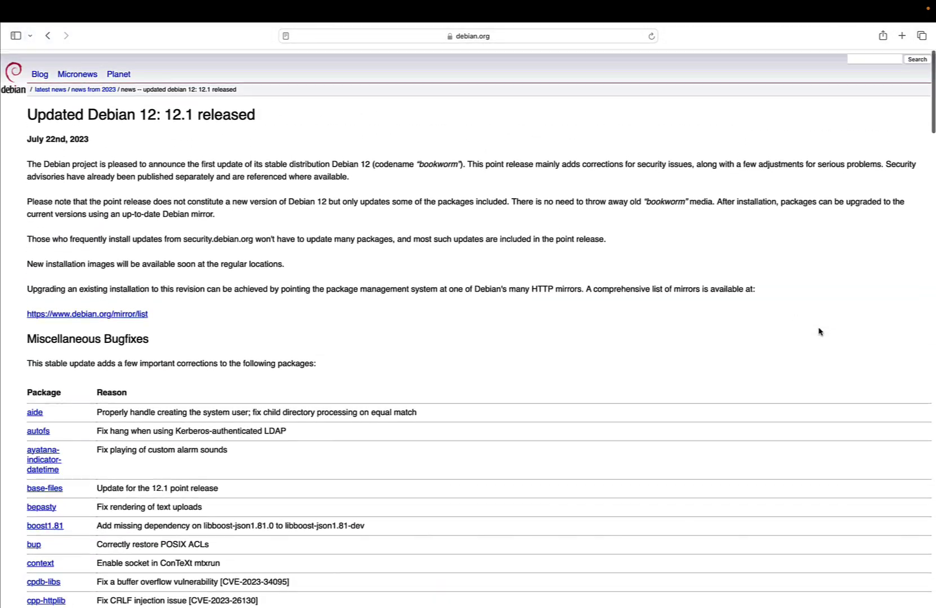
Back on debian.org, start the installer download, allow it, and open 'Other downloads'
left_click(22, 89)
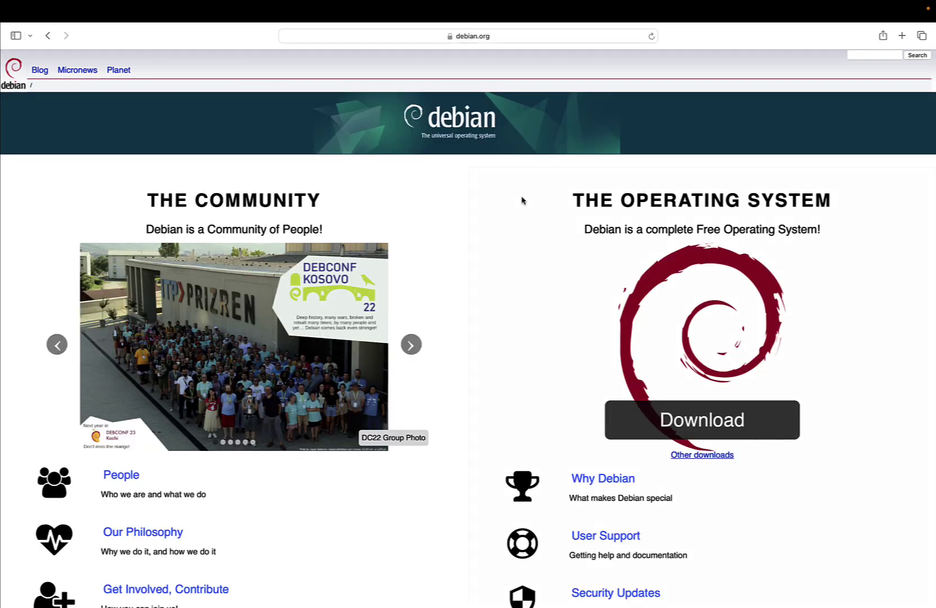
left_click(745, 406)
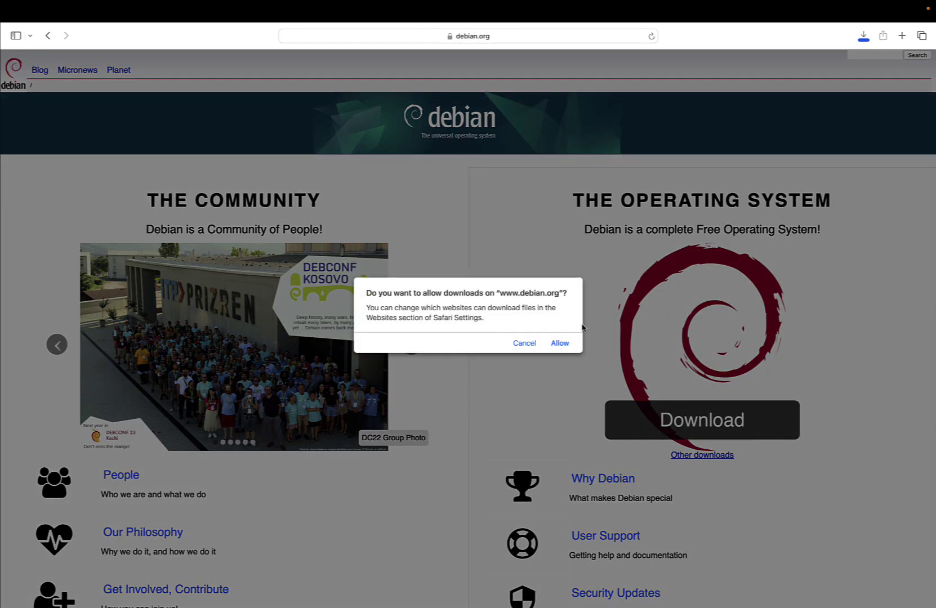
left_click(560, 343)
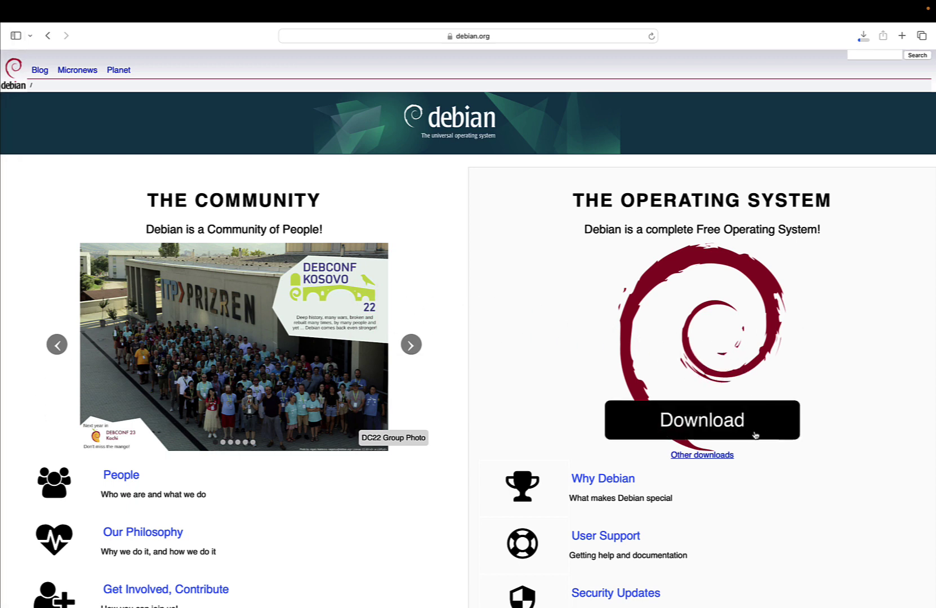
left_click(727, 455)
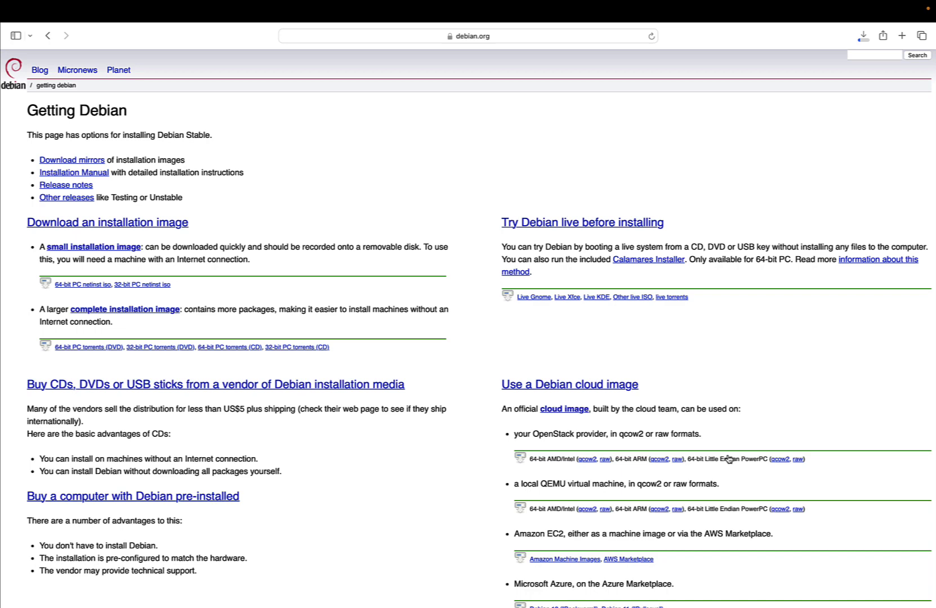
Open 'Installing Debian via the Internet' and check the debian-12.1.0-arm64-netinst.iso download progress
left_click(149, 222)
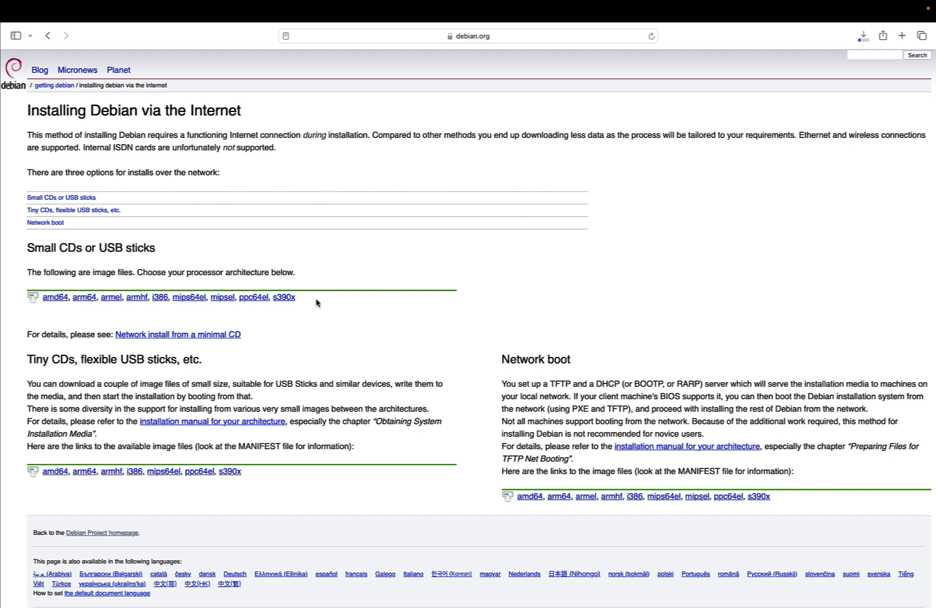
key("alt+super+l")
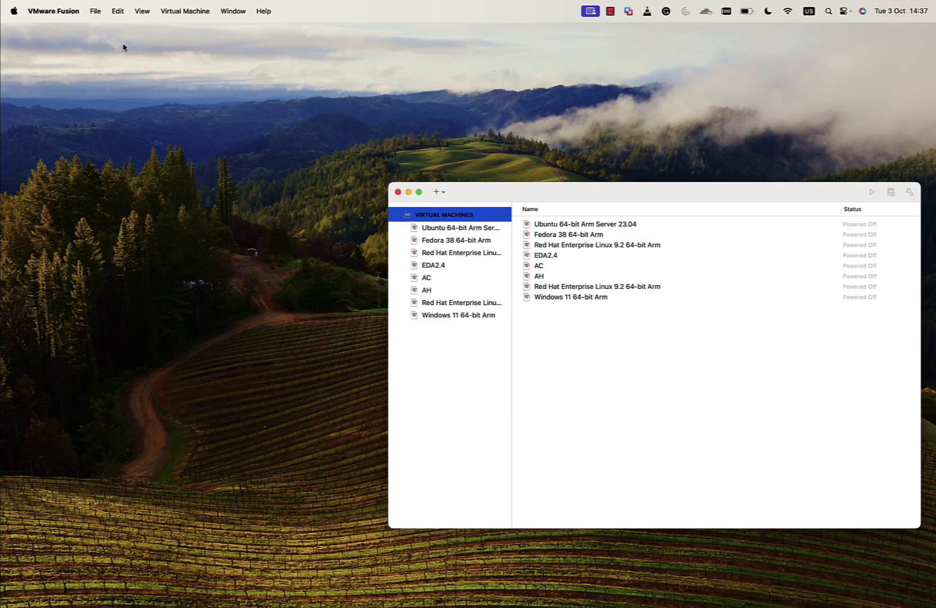
Check the VMware Fusion version in About, then start a new virtual machine from the library
left_click(80, 13)
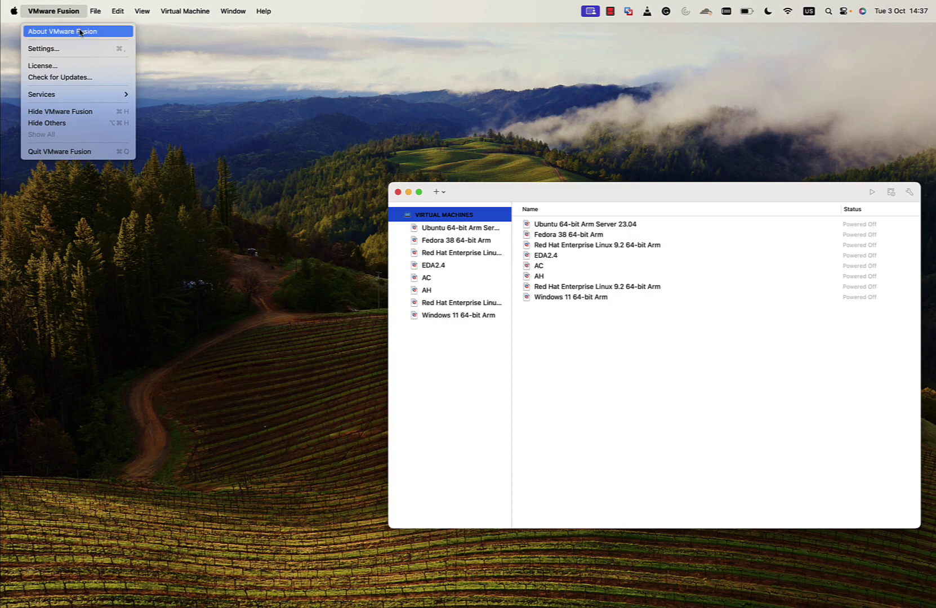
left_click(80, 32)
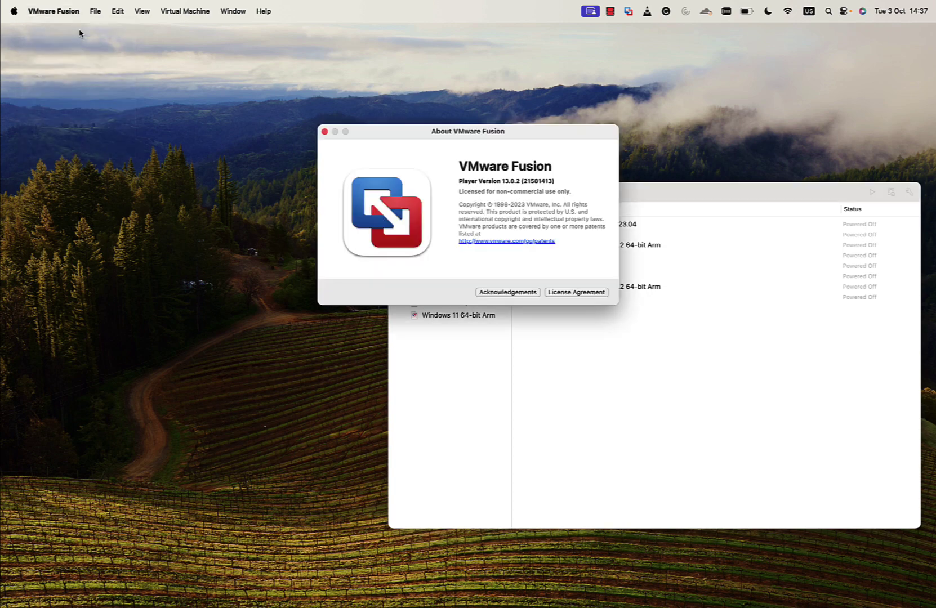
left_click(324, 132)
left_click(445, 193)
left_click(451, 207)
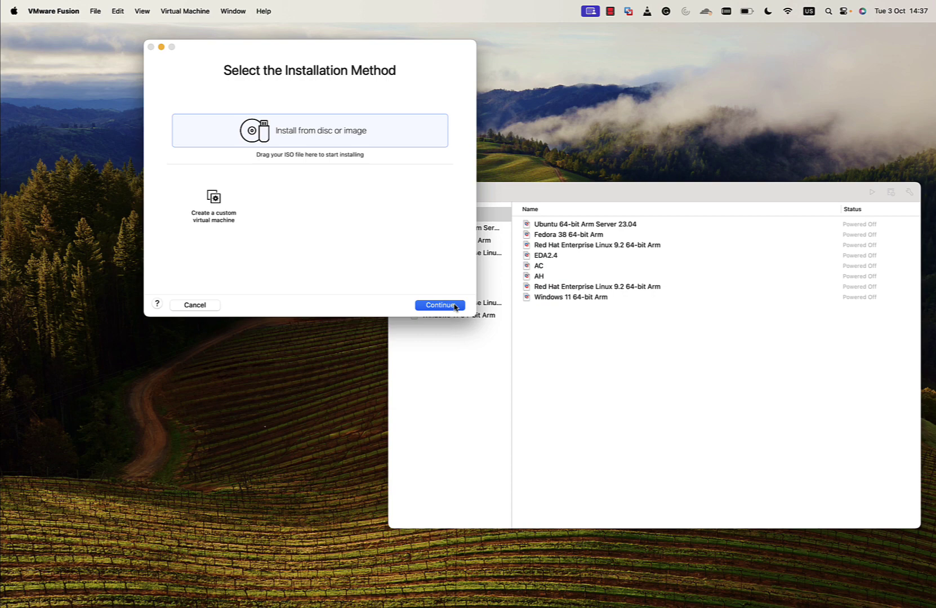
Add debian-12.1.0-arm64-netinst.iso from the iso folder as the installation disc image
left_click(454, 305)
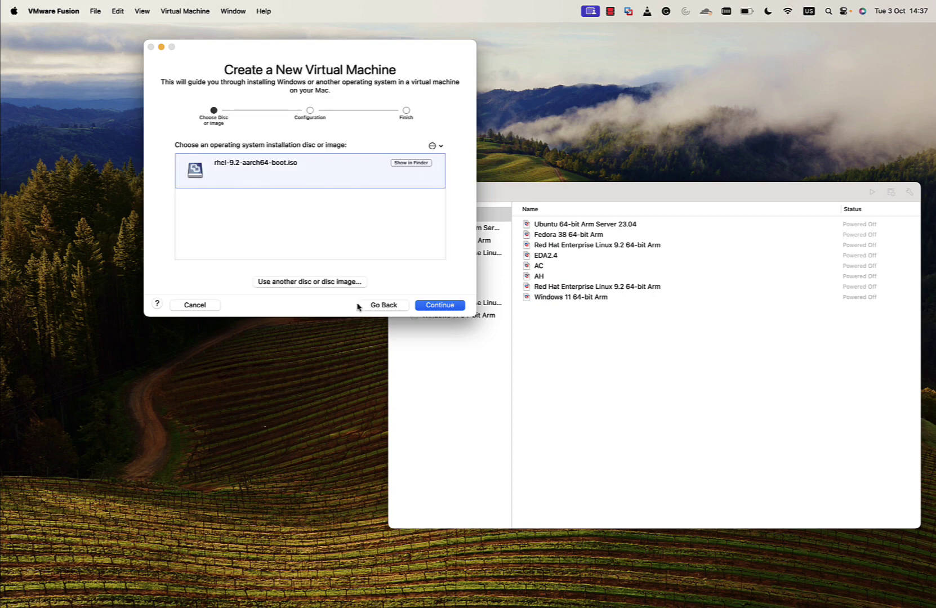
left_click(342, 286)
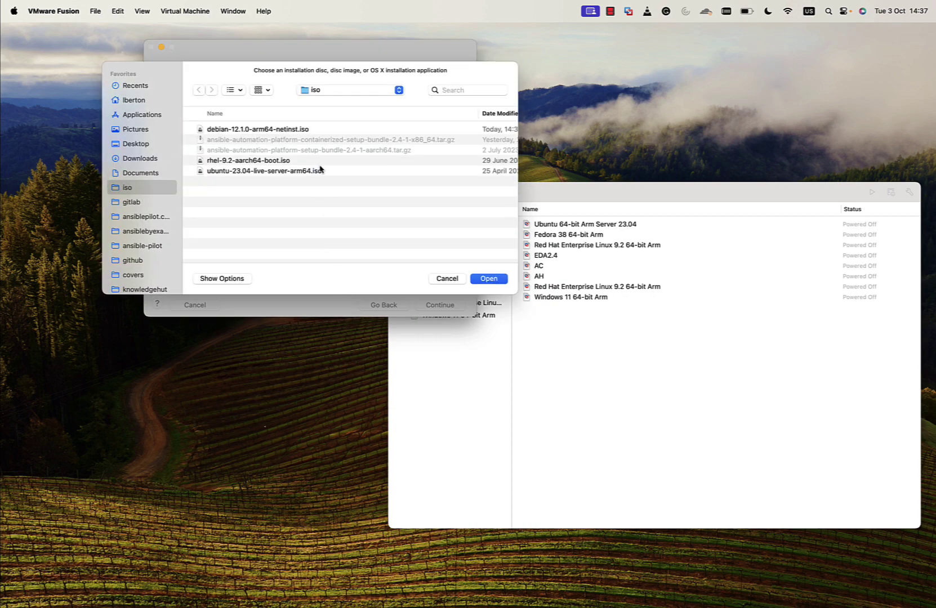
left_click(322, 132)
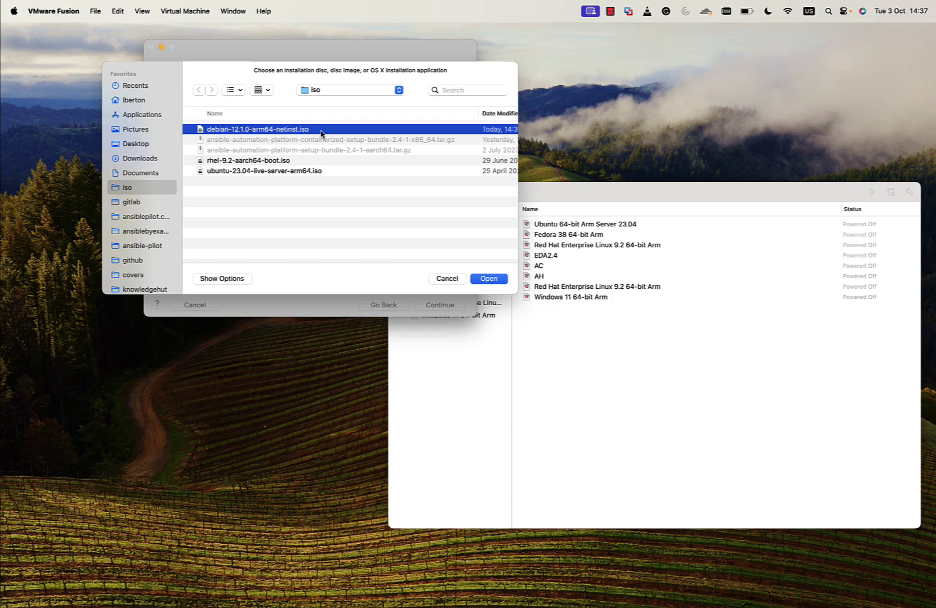
left_click(494, 281)
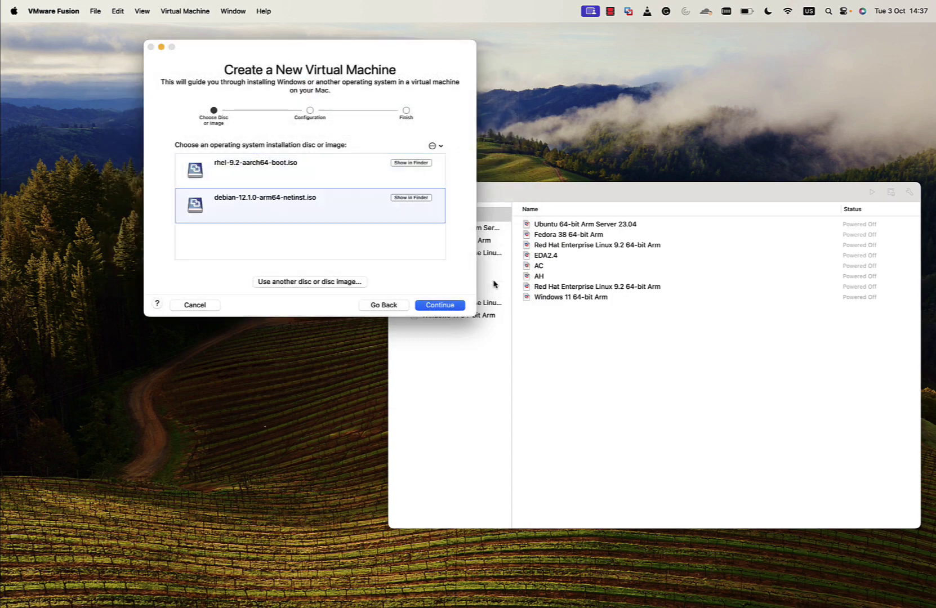
Choose Linux > Debian 12.x 64-bit Arm as the guest OS and reach the Finish summary
left_click(440, 305)
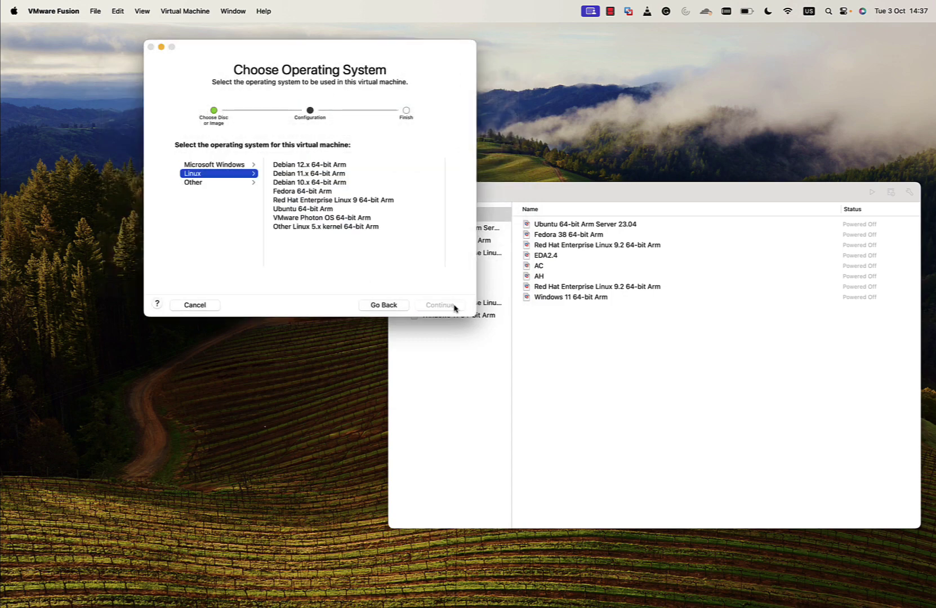
left_click(358, 165)
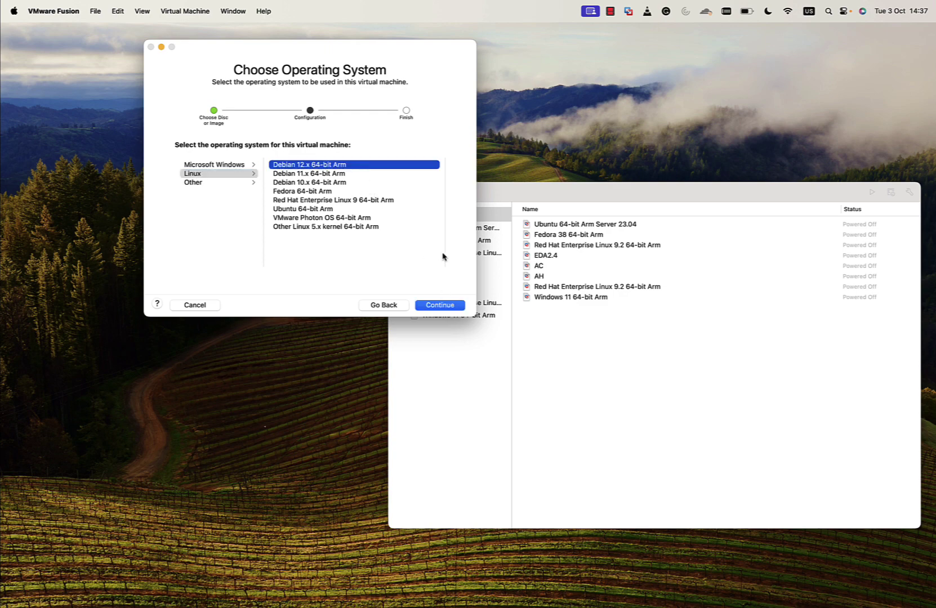
left_click(446, 306)
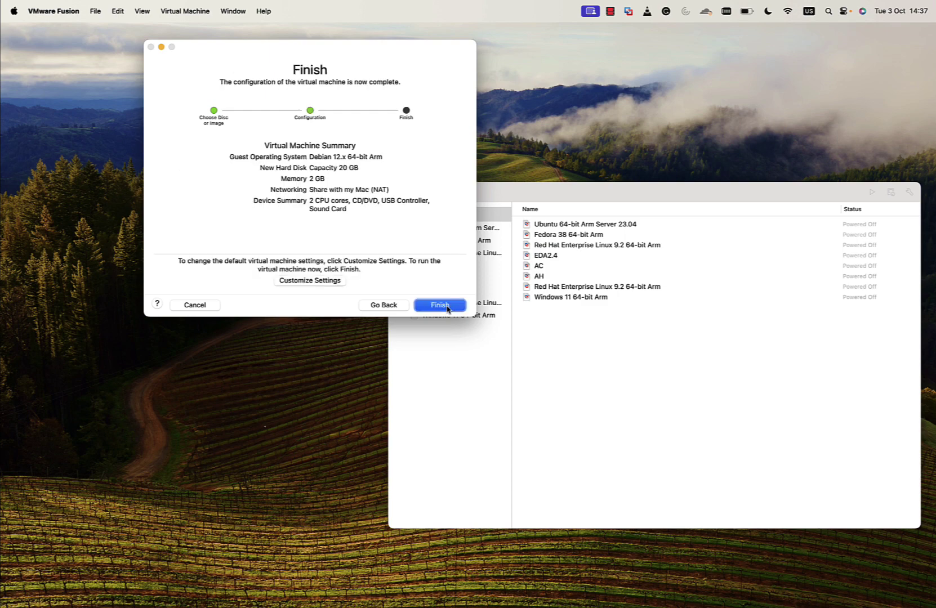
Save the VM under its default name and review its 2-core, 2048 MB Processors & Memory settings
left_click(330, 284)
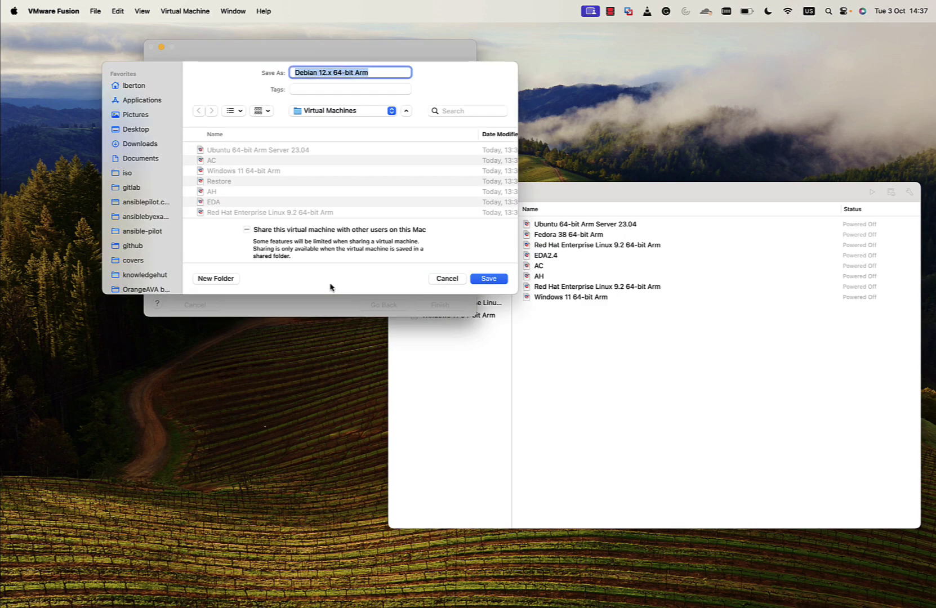
key("Return")
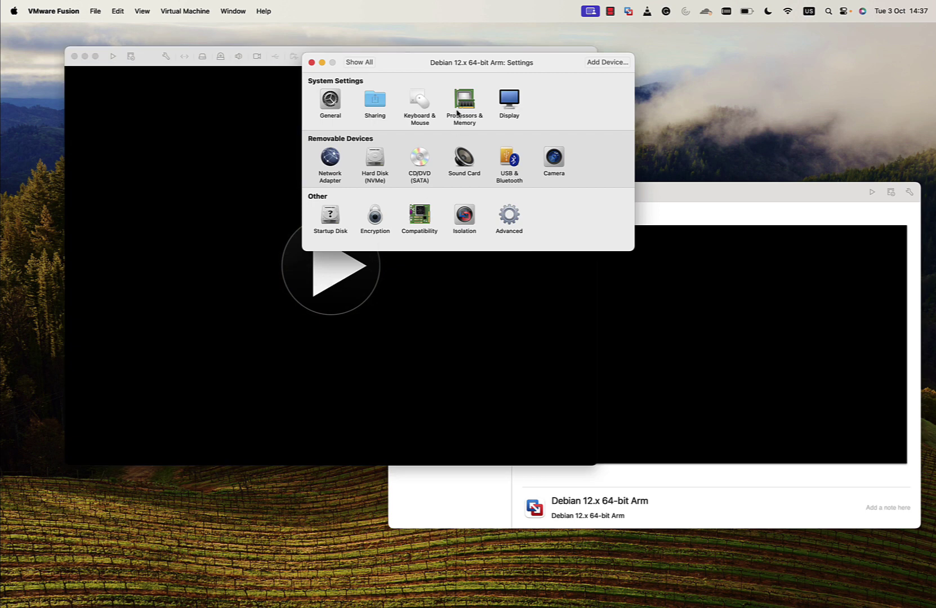
left_click(457, 111)
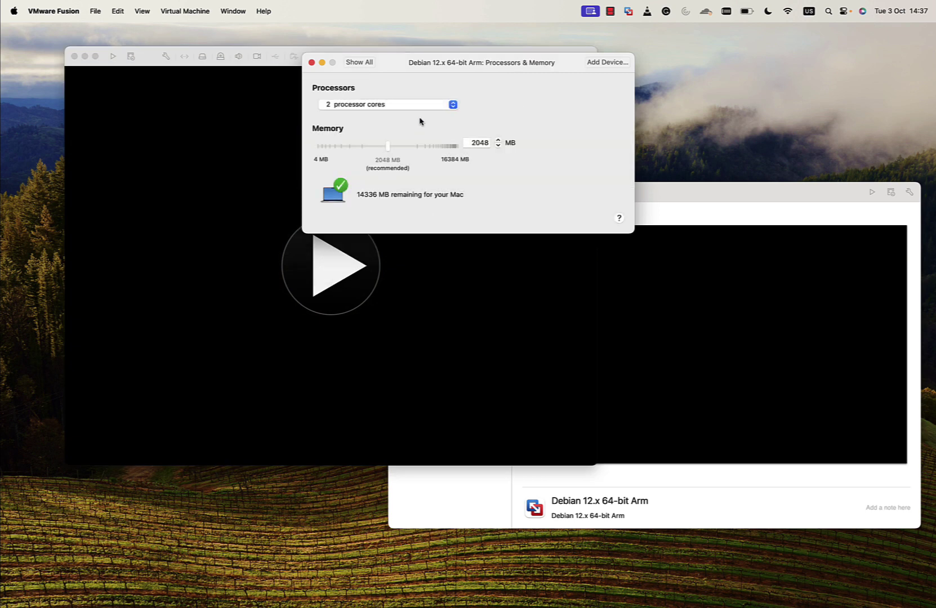
left_click(311, 63)
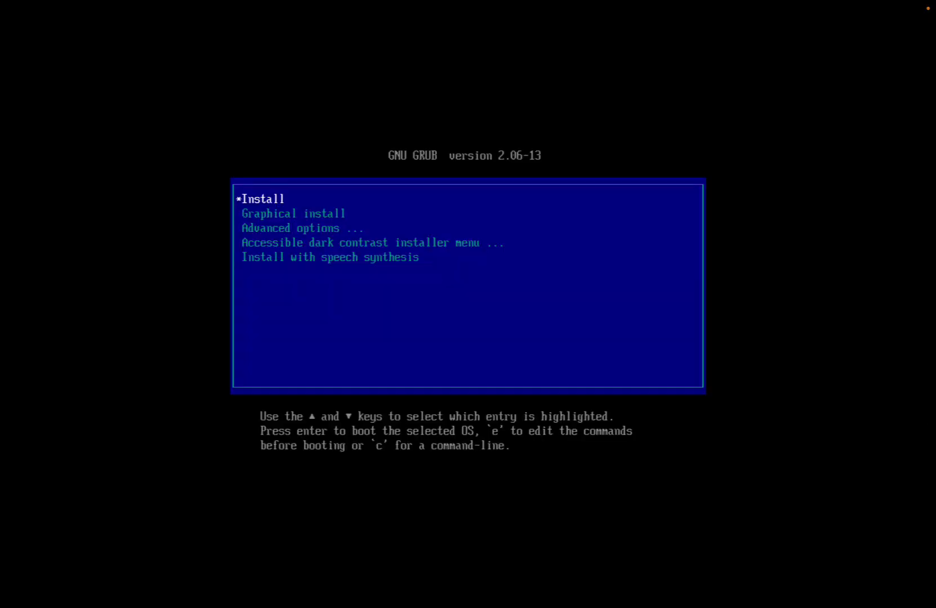
Select Graphical install in the GRUB menu to launch the Debian installer
key("Down")
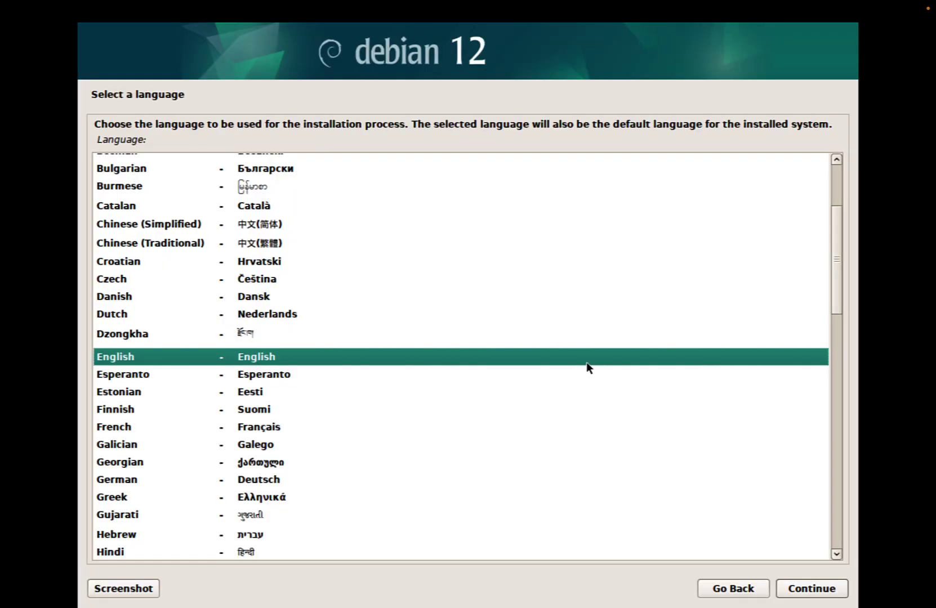
Accept English, United States and the American English keyboard in the installer
left_click(827, 595)
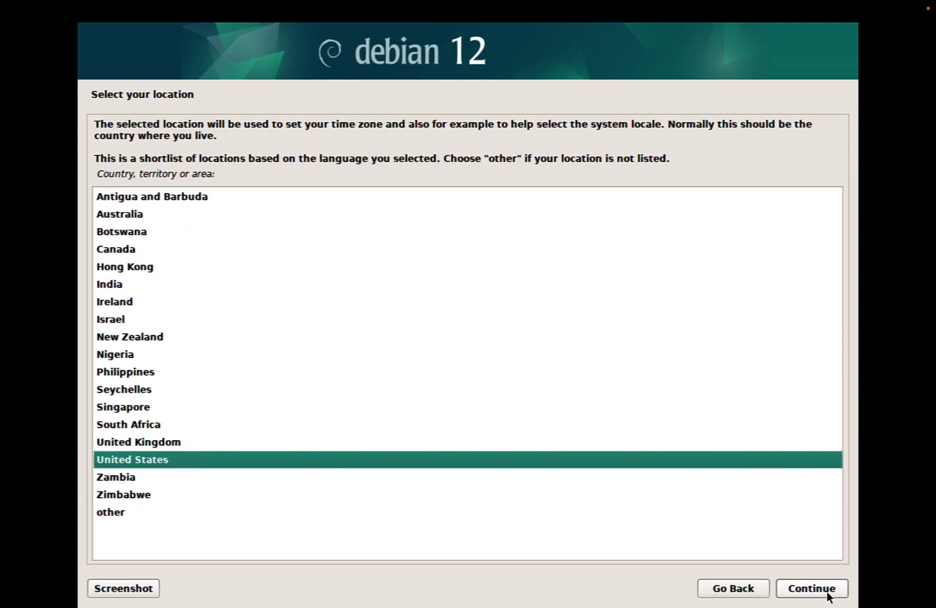
left_click(827, 595)
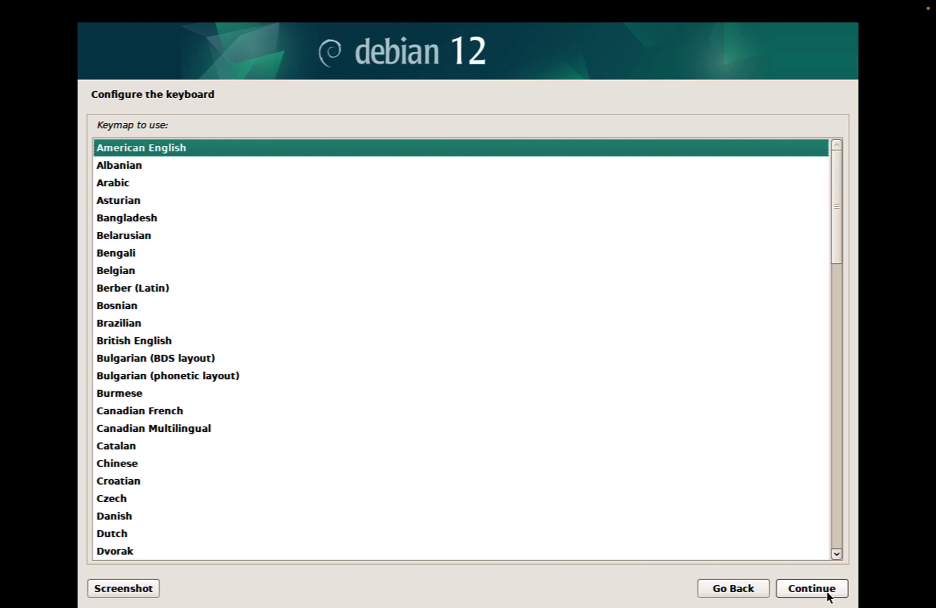
left_click(827, 595)
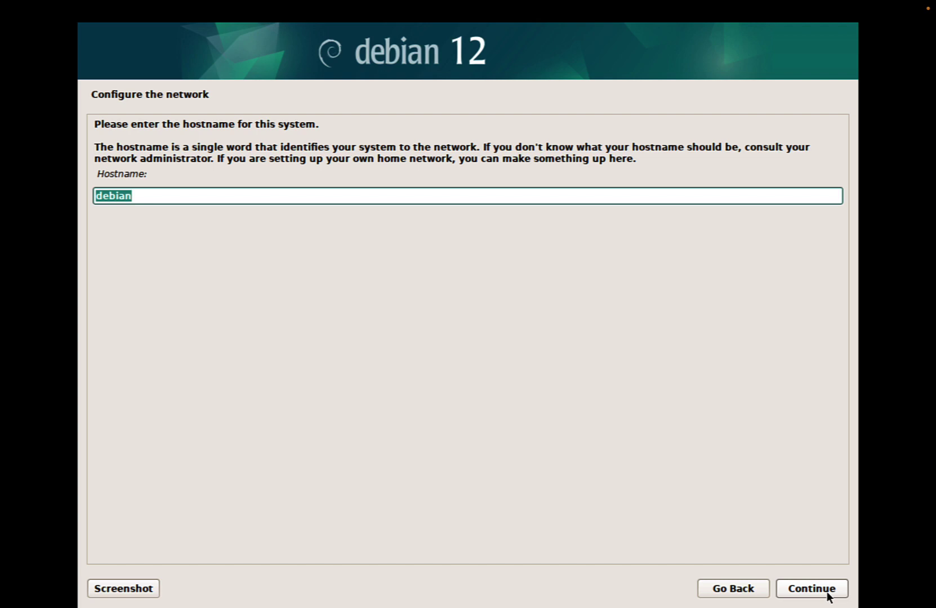
Accept hostname debian with an empty domain, then enter the root password in both fields
left_click(827, 593)
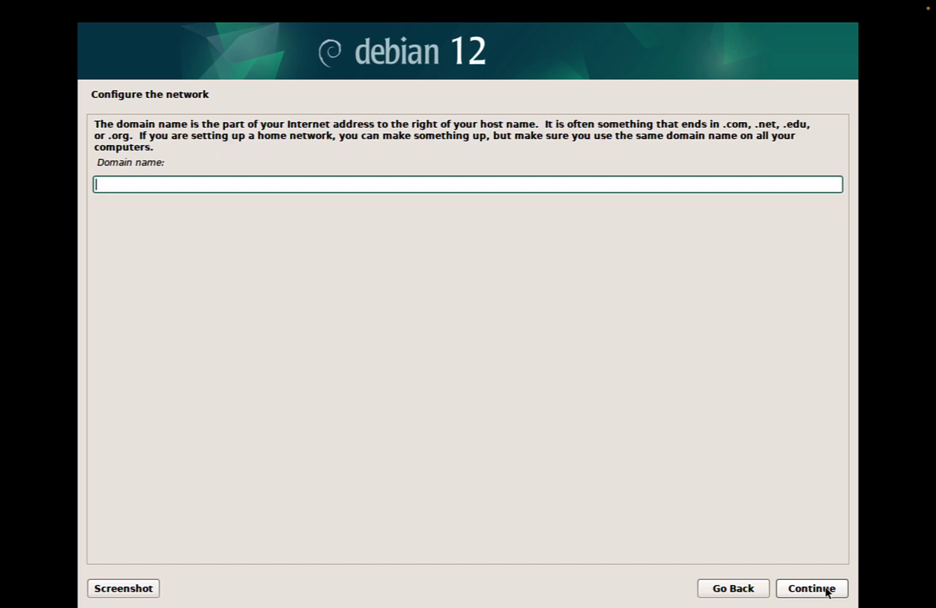
left_click(824, 588)
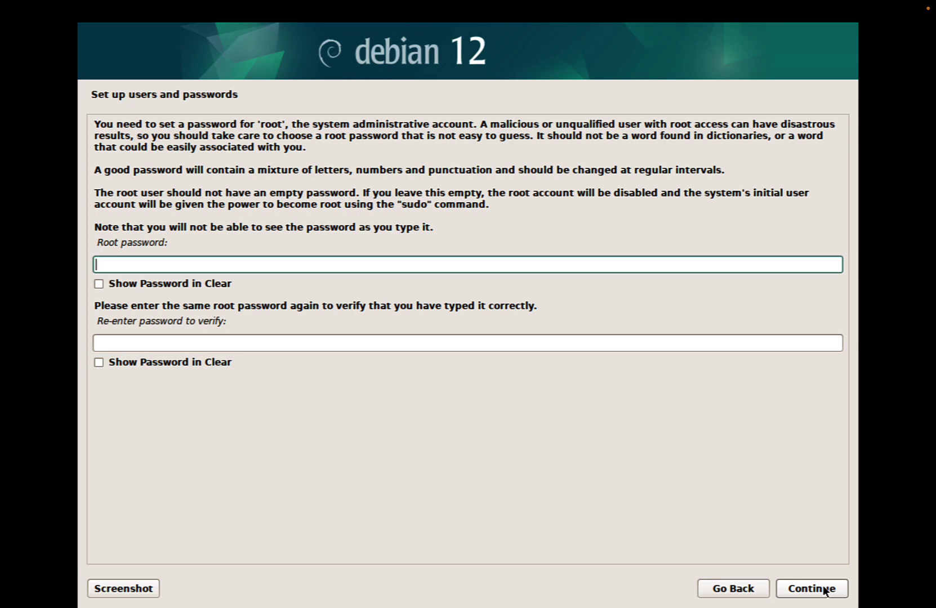
type("rootpasswd")
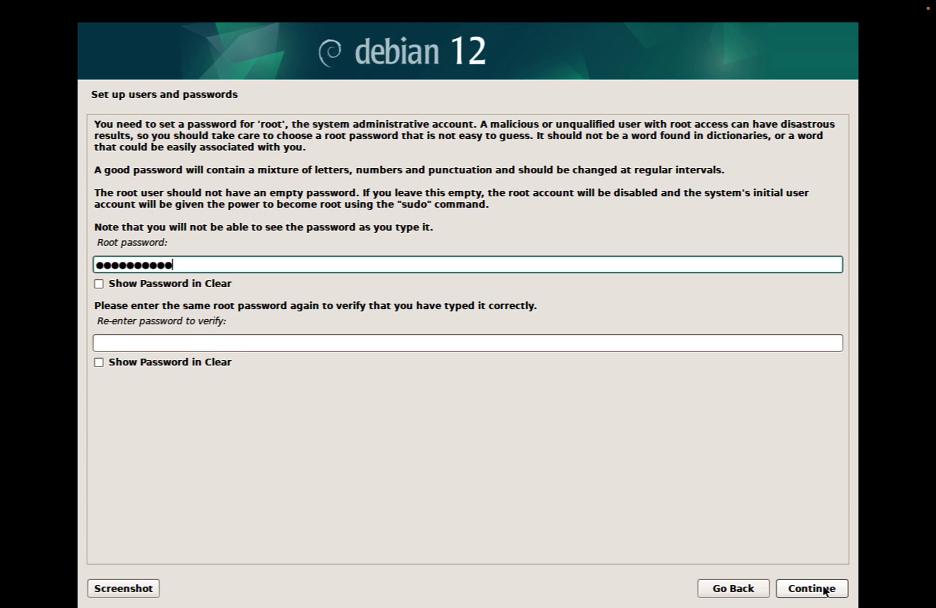
key("Tab")
key("Tab")
type("rootpasswd")
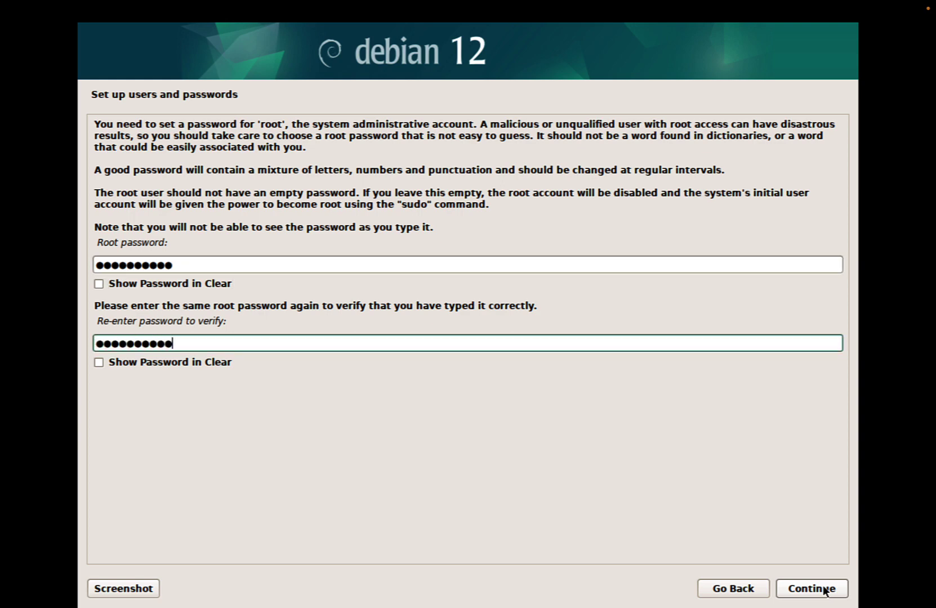
Submit the root password, enter the new user's full name and accept the suggested username
left_click(824, 590)
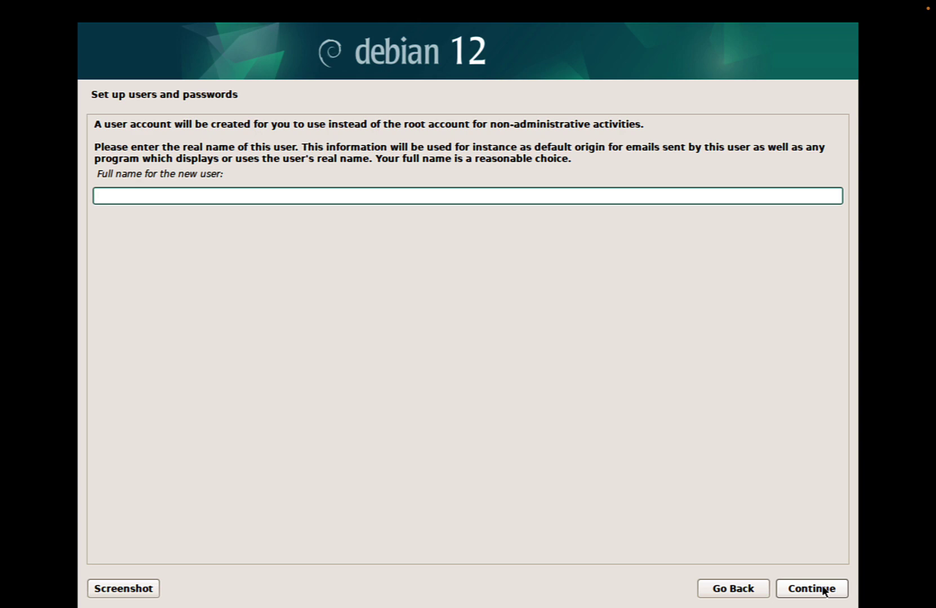
type("luca")
left_click(824, 589)
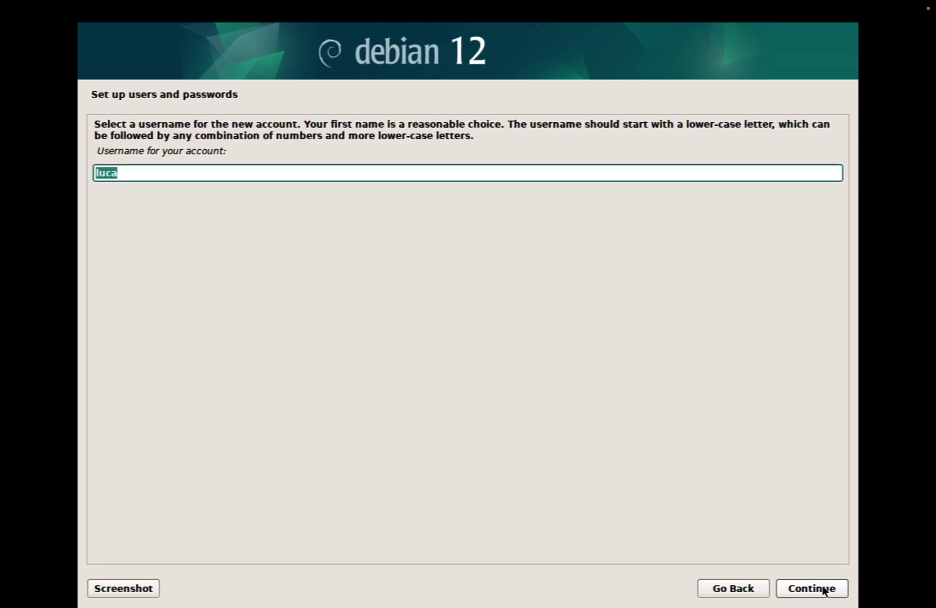
left_click(824, 590)
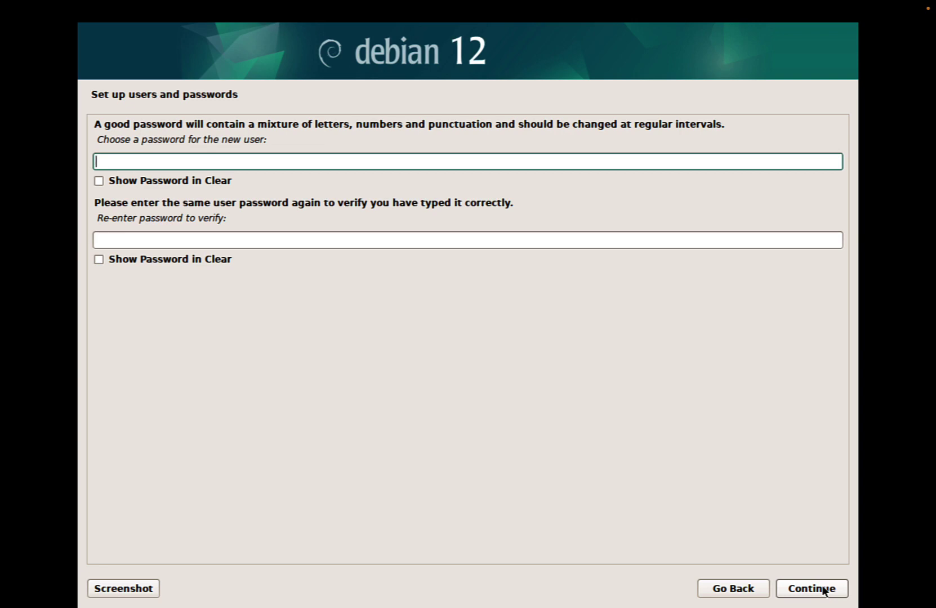
Set and confirm the new user's account password
type("••••••••••")
key("Tab")
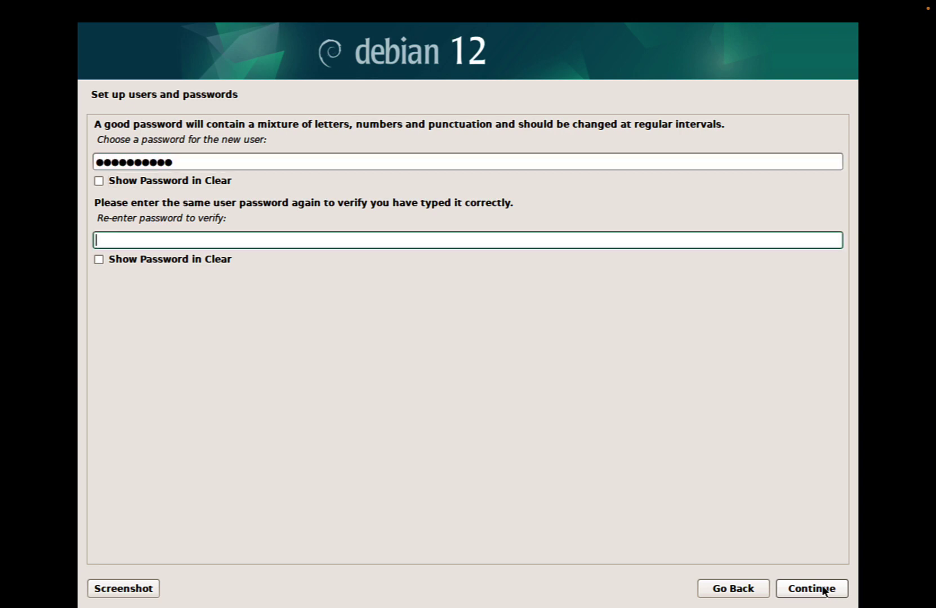
type("••••••••••")
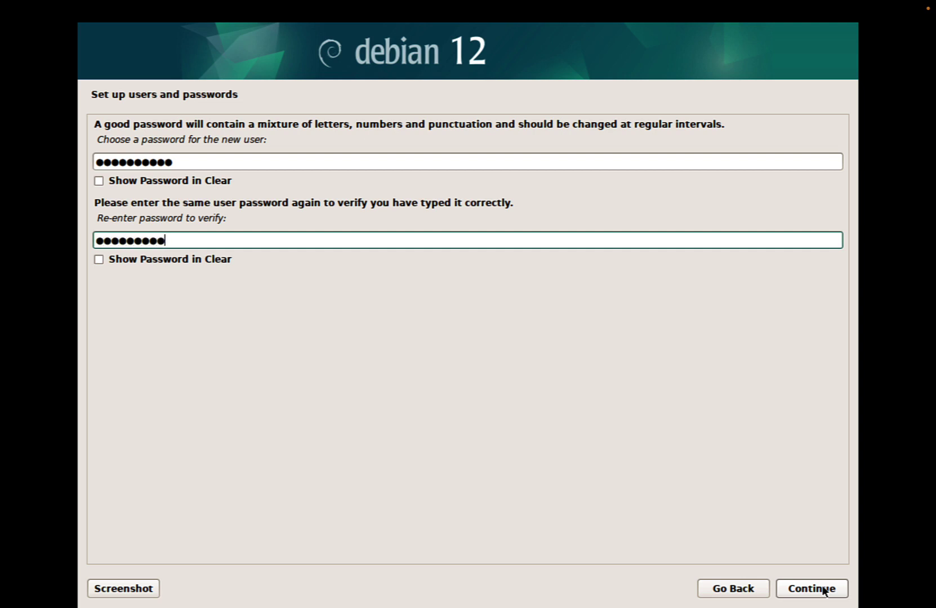
type("•")
key("Return")
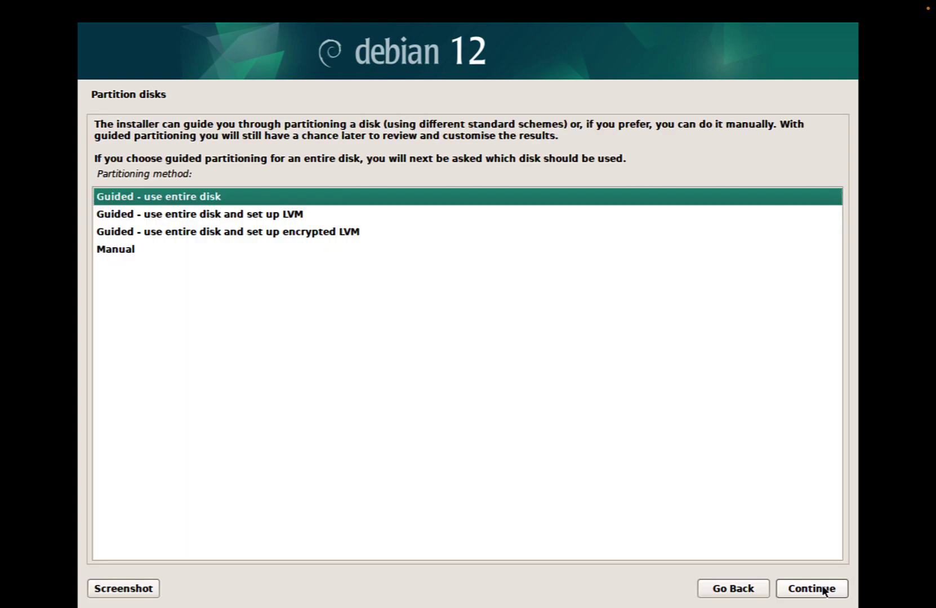
Guided-partition the entire NVMe disk with all files in one partition and write the changes
left_click(823, 589)
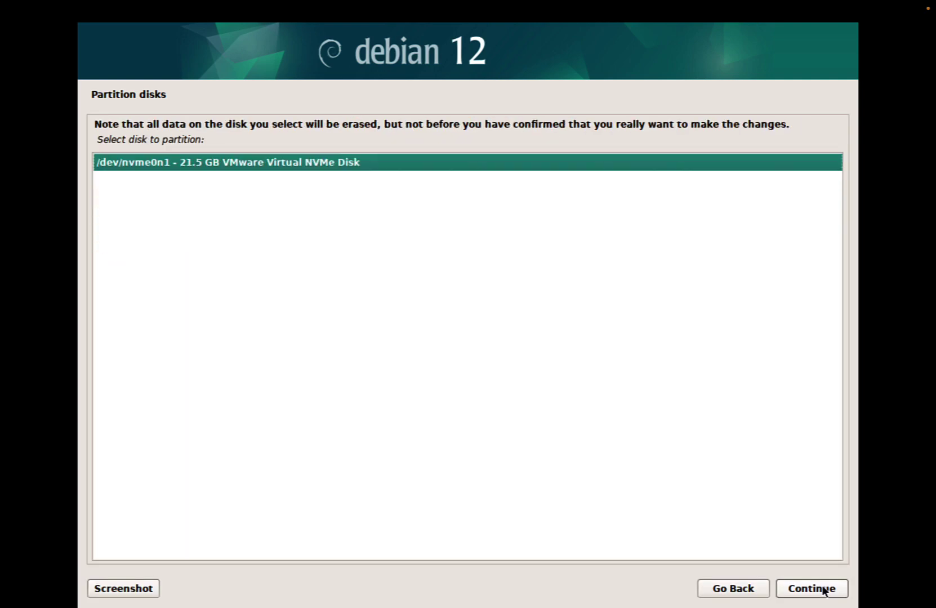
left_click(823, 589)
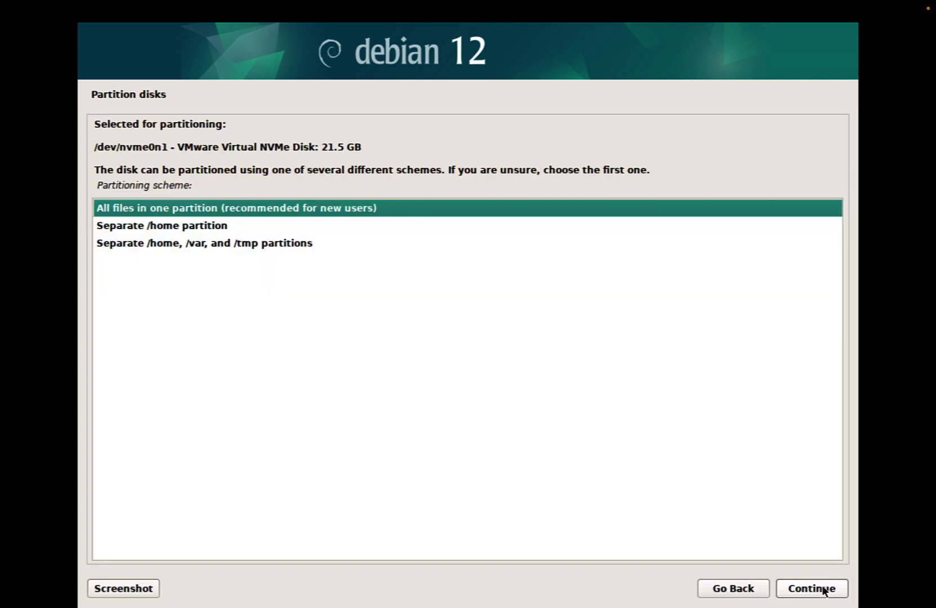
left_click(823, 589)
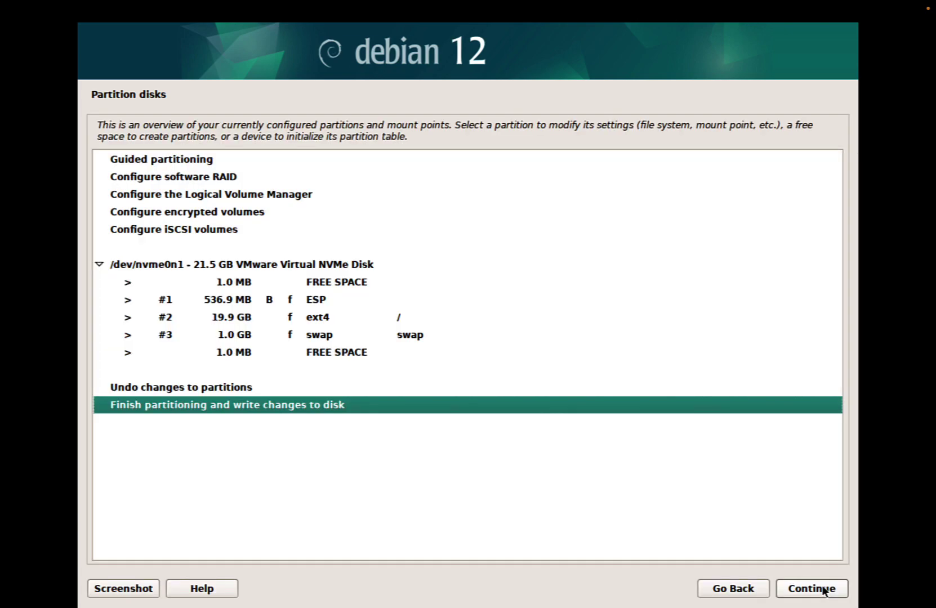
left_click(823, 589)
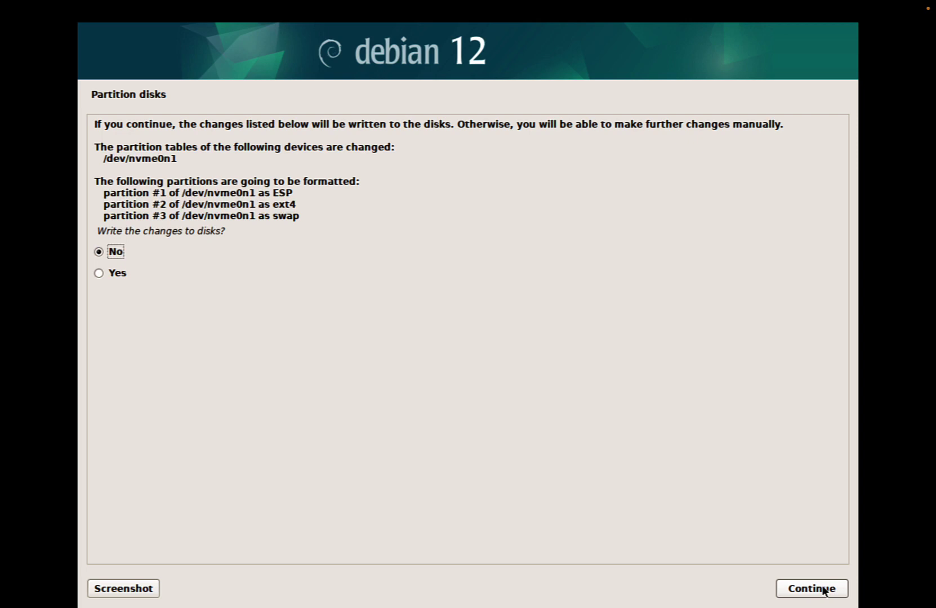
key("Down")
left_click(822, 588)
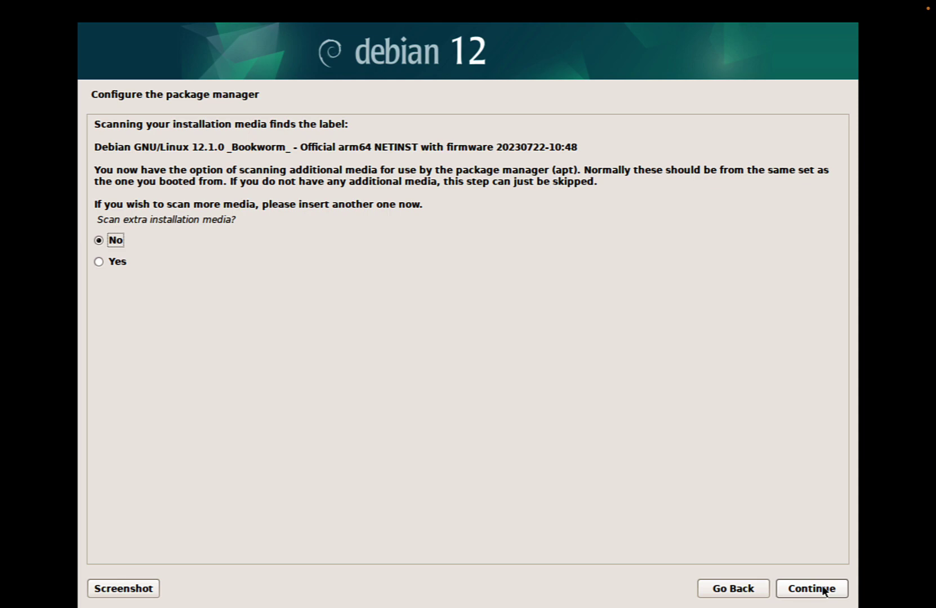
Skip extra media and use the United States mirror deb.debian.org with no HTTP proxy
left_click(823, 589)
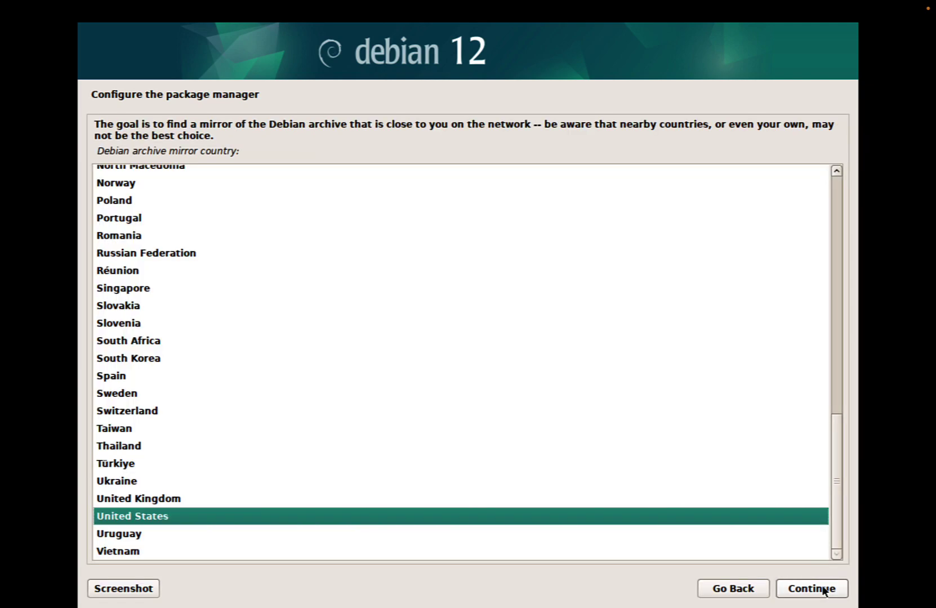
left_click(822, 589)
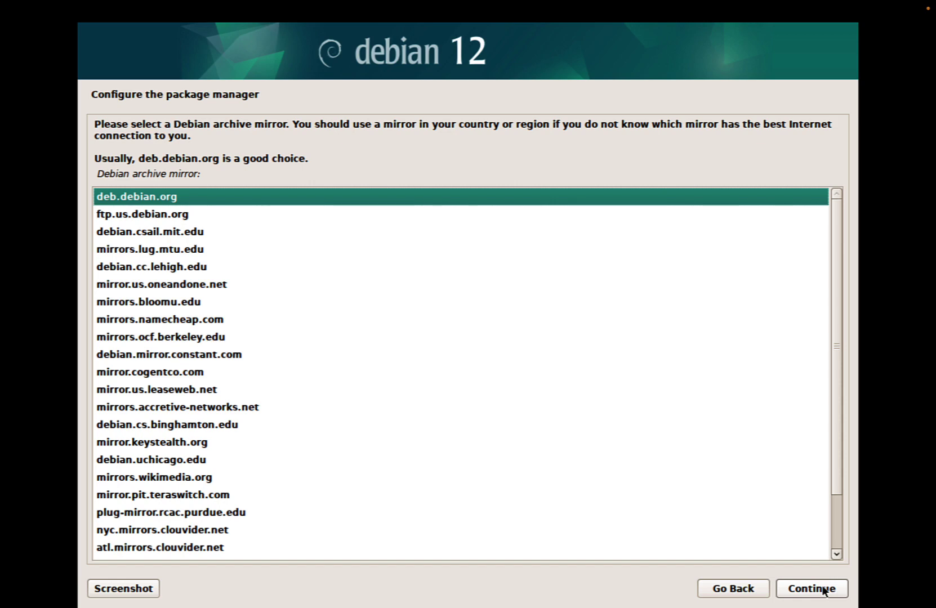
left_click(817, 589)
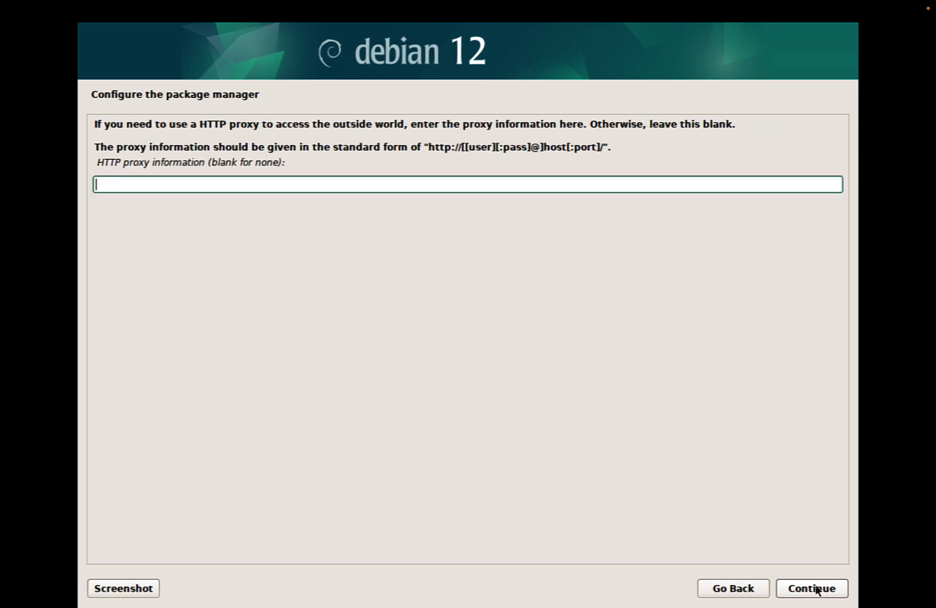
left_click(817, 589)
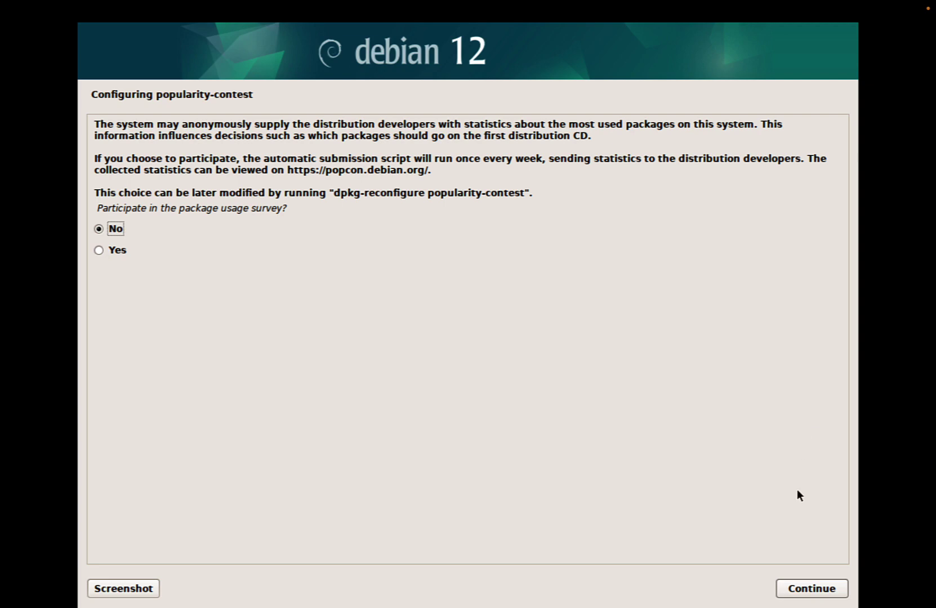
Decline the popularity-contest survey and install only SSH server and standard system utilities
left_click(805, 594)
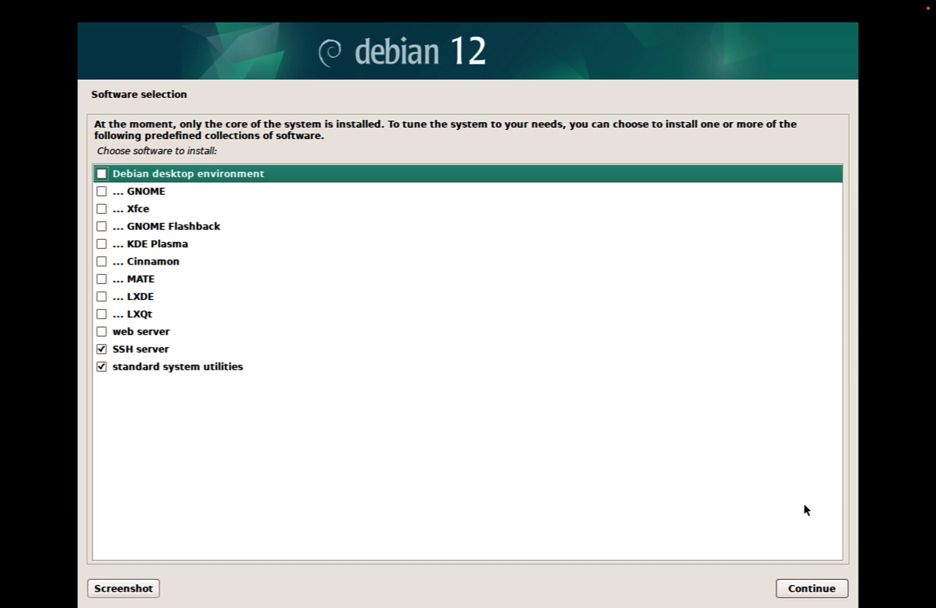
left_click(820, 590)
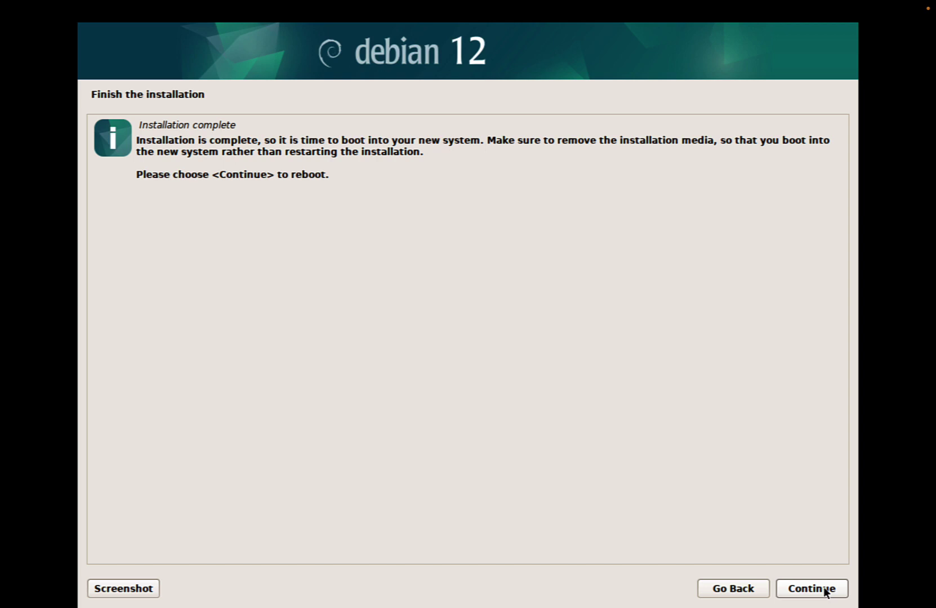
Finish the installation and reboot into the new Debian 12 system
left_click(823, 589)
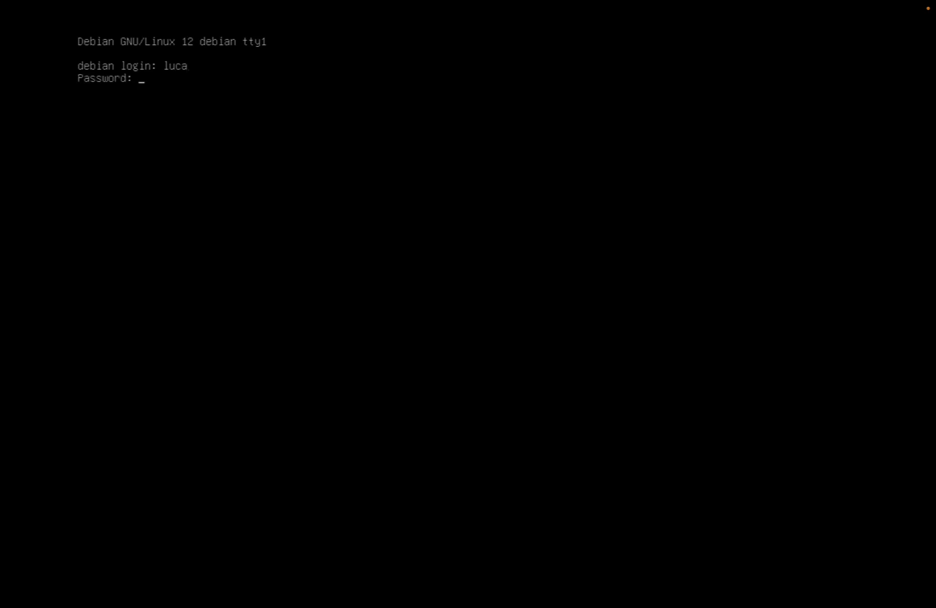
key("Return")
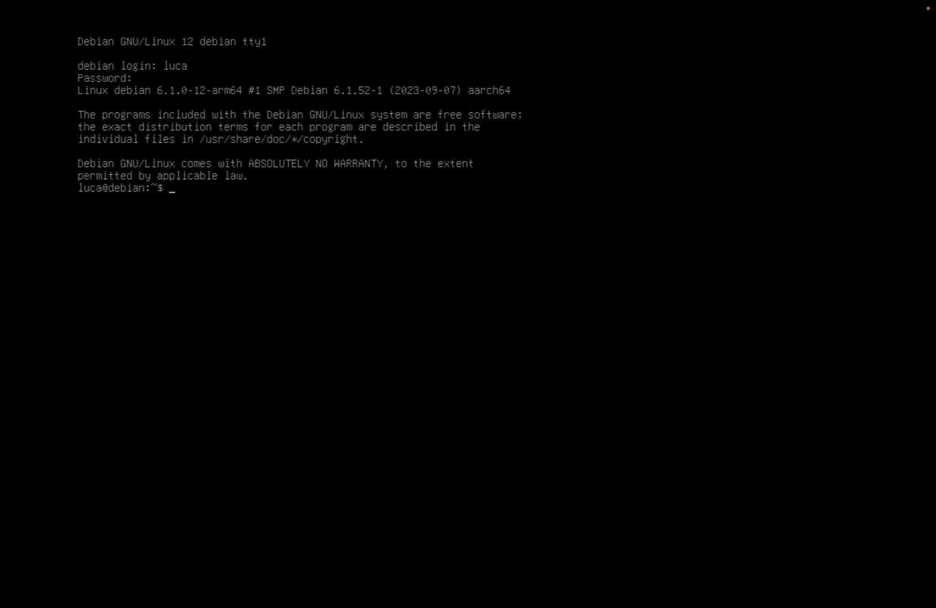
Log in at the console and attempt sudo su
type("sudo su")
key("Return")
Become root with su - and the root password, then run apt-get update
type("su -")
key("Return")
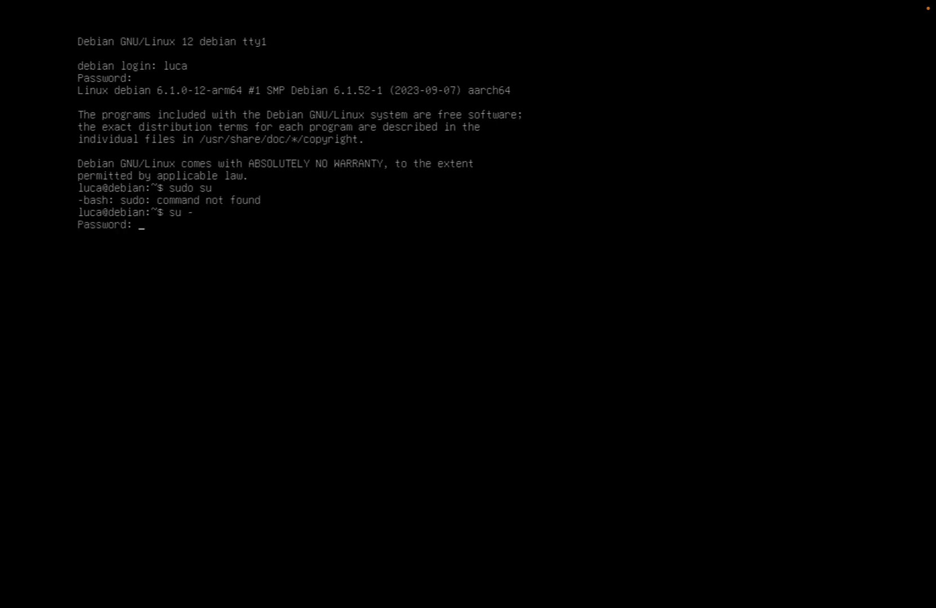
key("Return")
type("apt-get update")
key("Return")
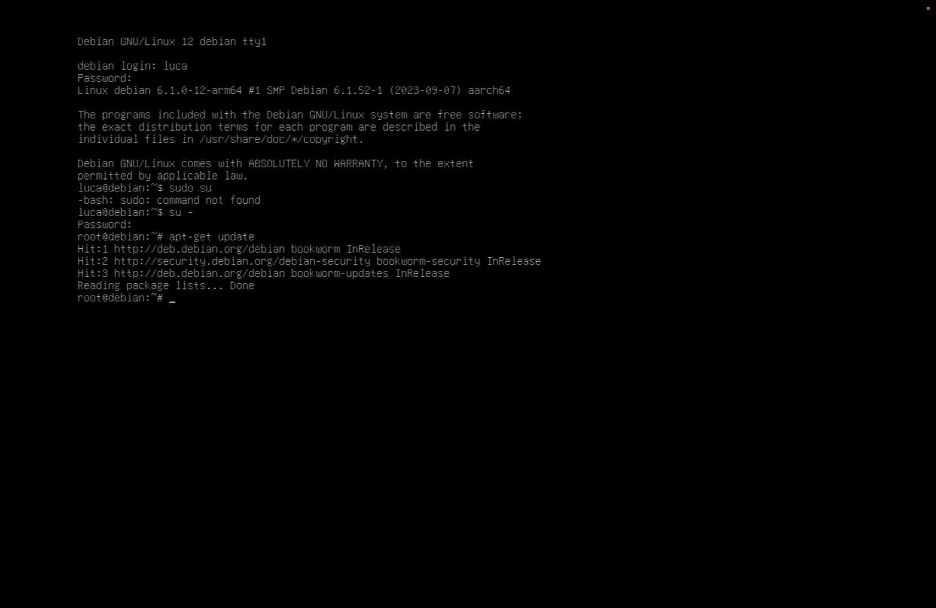
Run apt-cache search ansible to list matching packages
type("apt-cache search ansible")
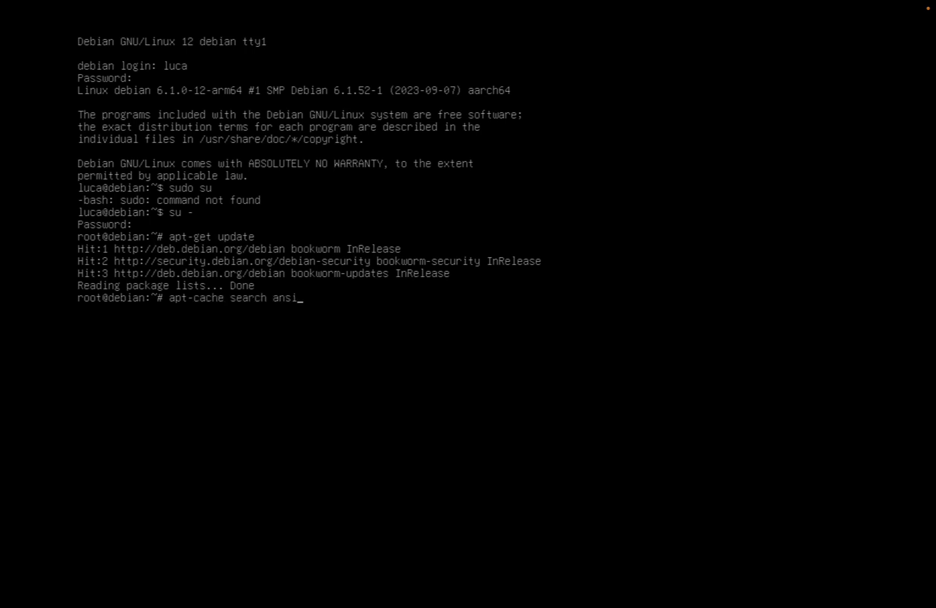
key("Return")
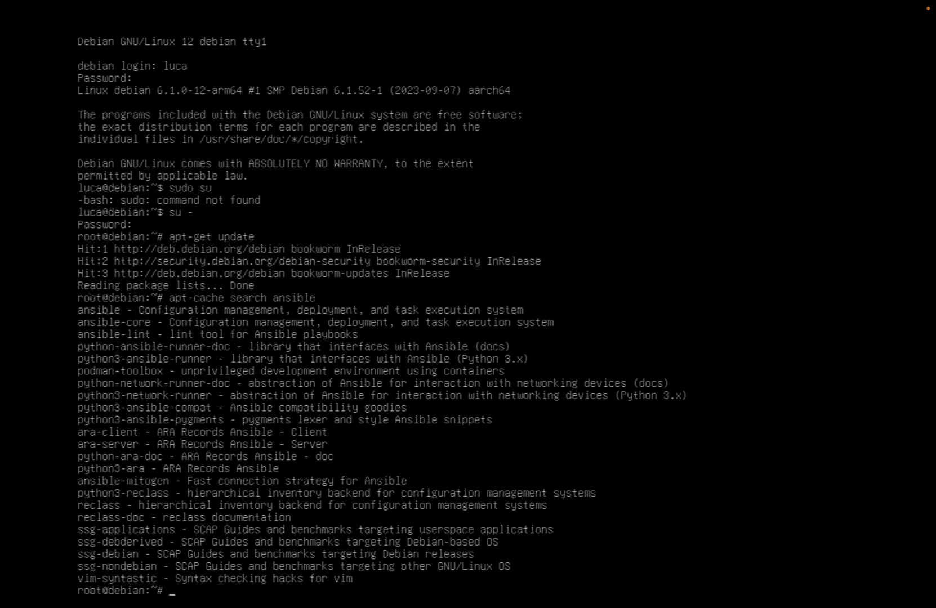
Run top to show the live process, CPU and memory table
type("top")
key("Return")
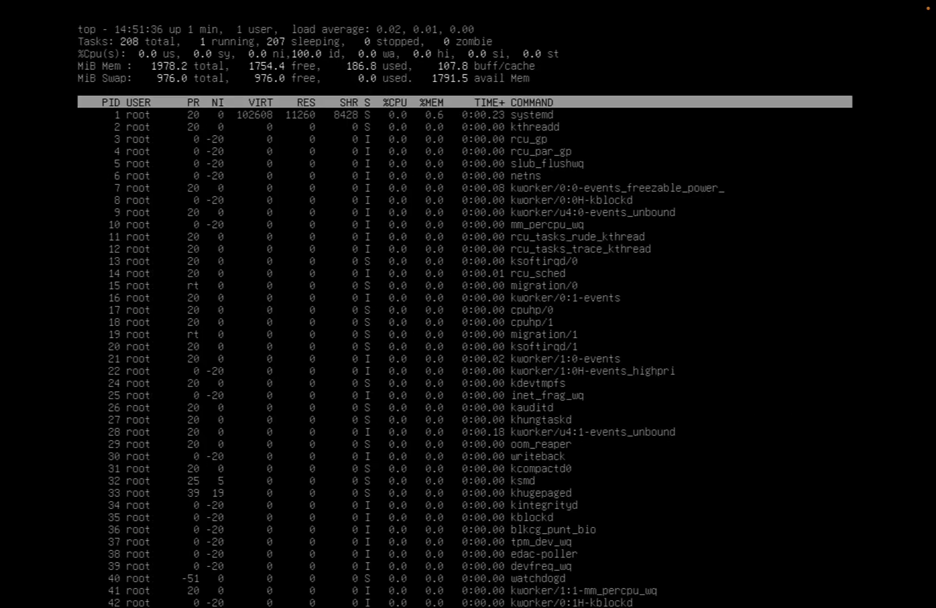